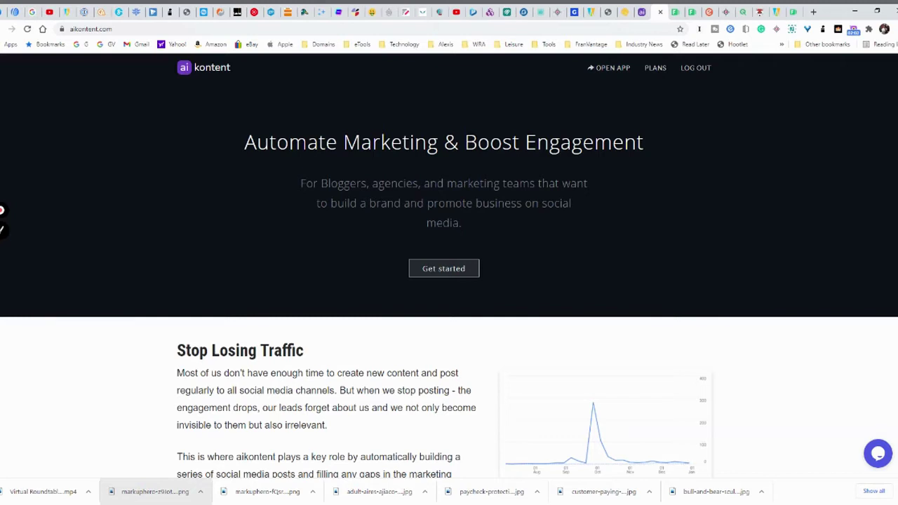
# Scroll down the homepage to the 52-click comparison table and the three-step How aikontent works section.
pyautogui.scroll(-1, 449, 267)
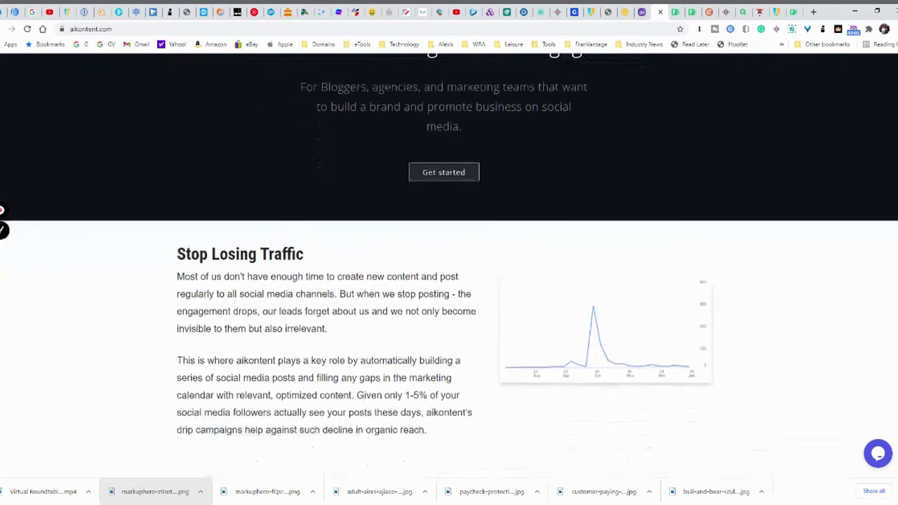
pyautogui.scroll(-1, 414, 207)
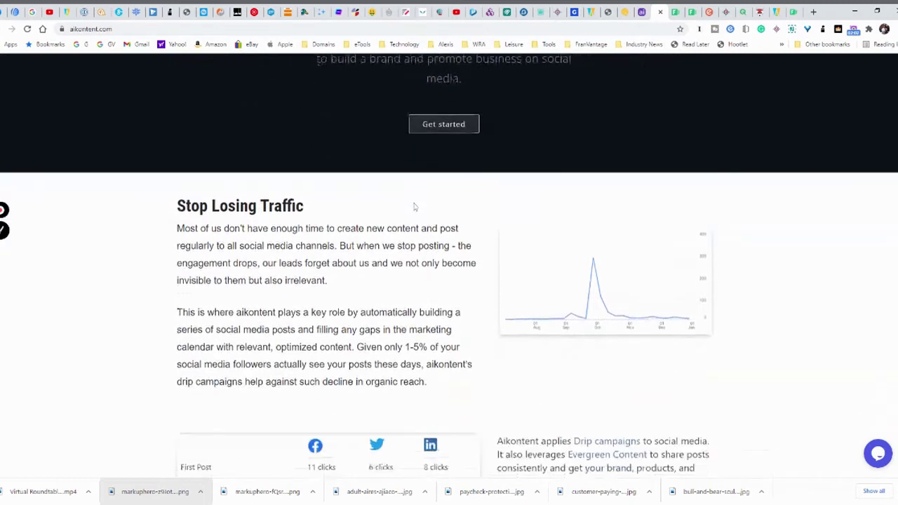
pyautogui.scroll(-1, 414, 207)
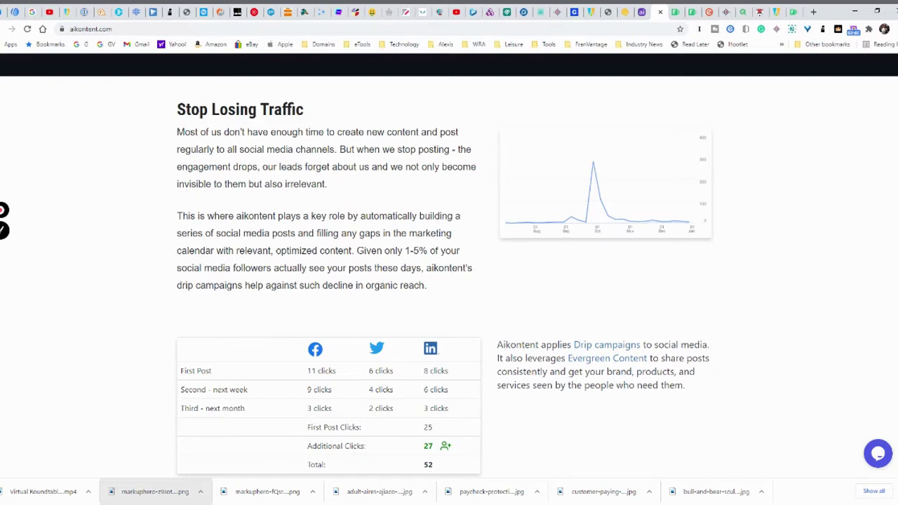
pyautogui.scroll(-1, 414, 205)
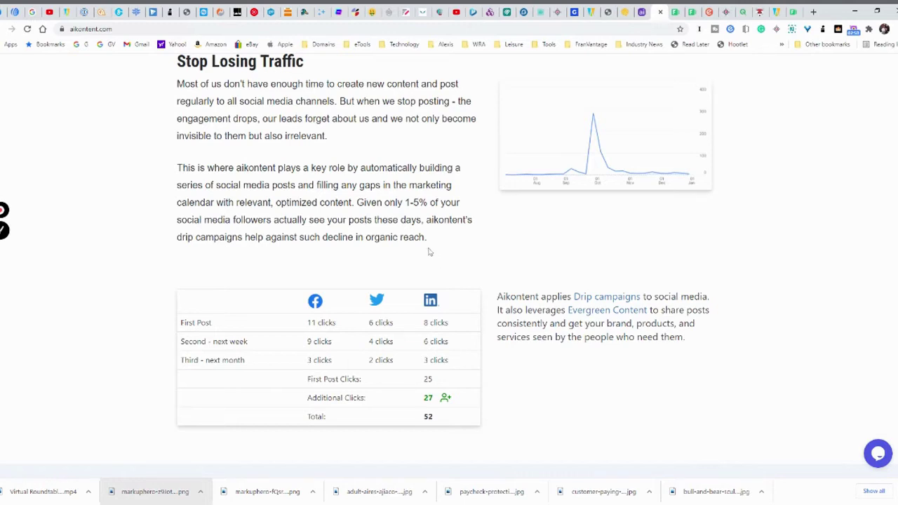
pyautogui.scroll(-1, 429, 252)
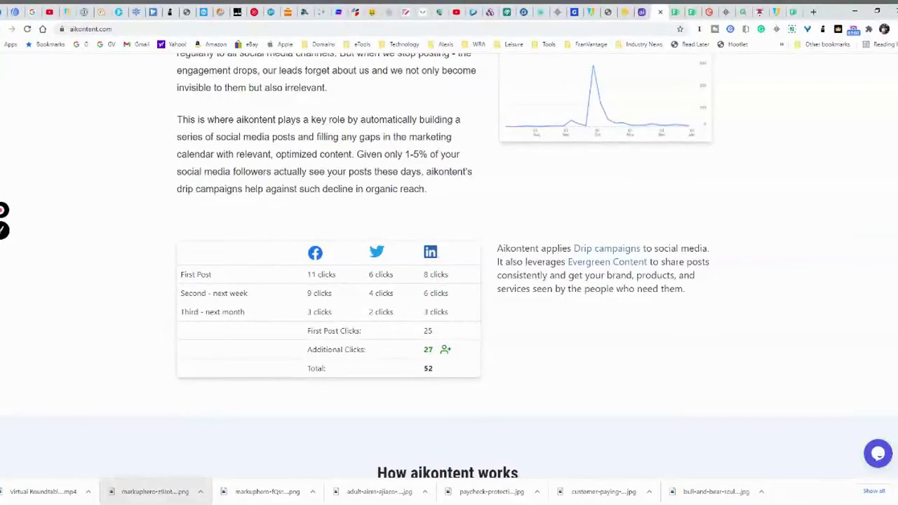
pyautogui.scroll(-3, 449, 280)
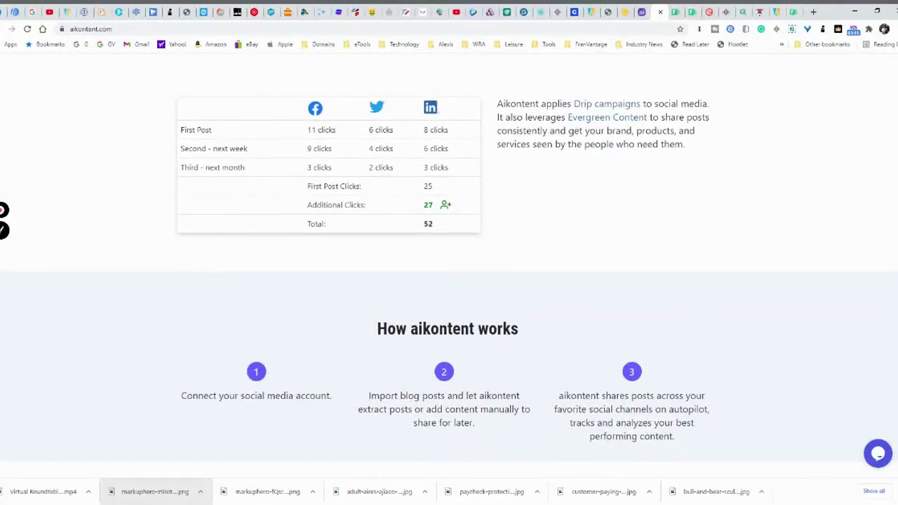
pyautogui.scroll(-1, 338, 198)
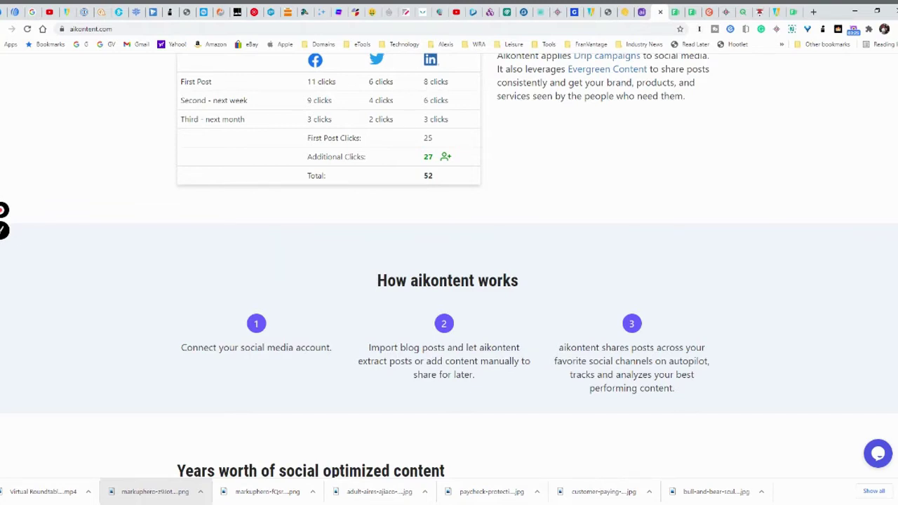
pyautogui.scroll(-1, 336, 197)
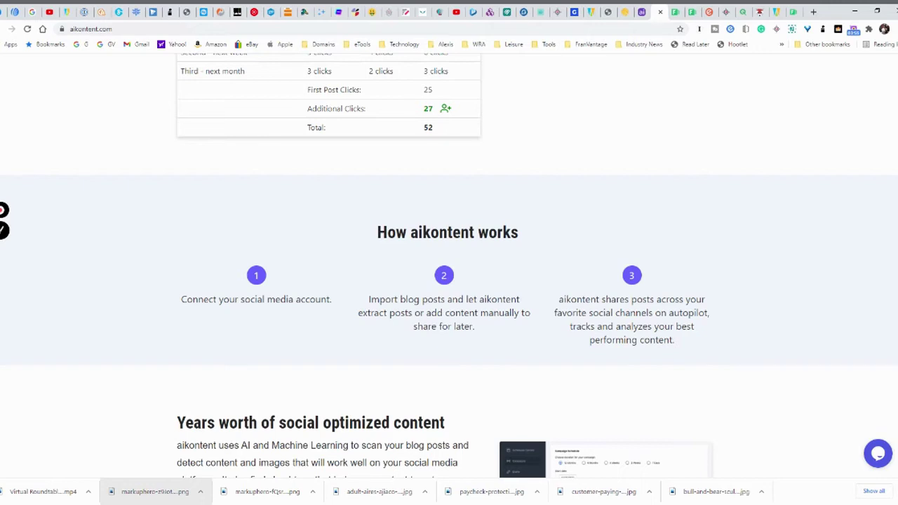
# Scroll through the Marketing Calendar, Drive traffic, Media Library and FAQ sections, then back up slightly.
pyautogui.scroll(-2, 449, 280)
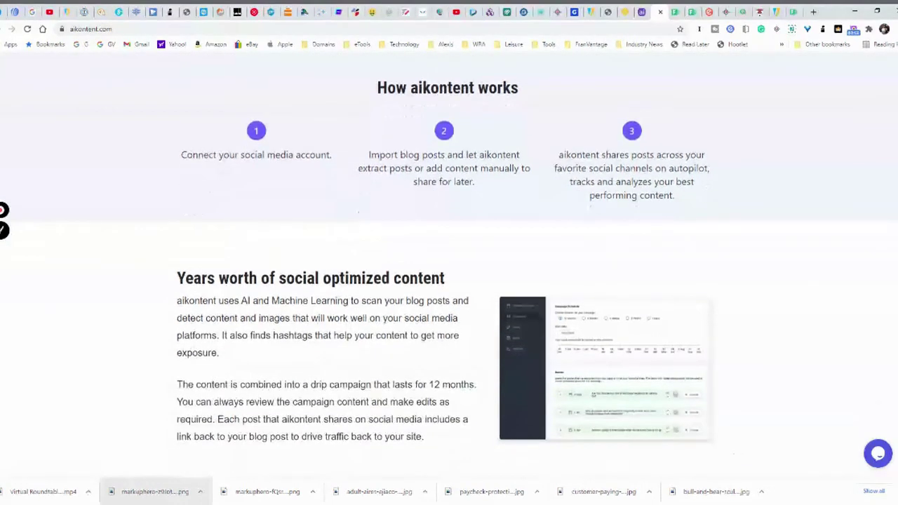
pyautogui.scroll(-1, 628, 307)
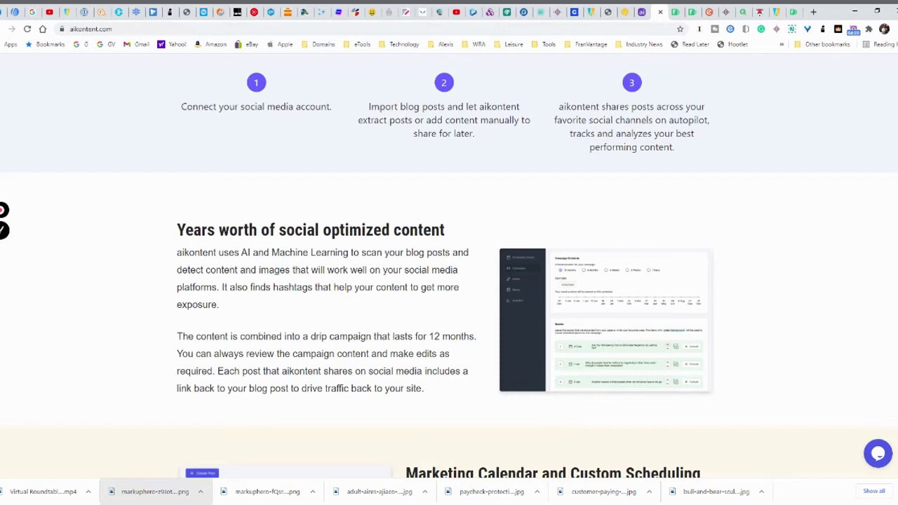
pyautogui.scroll(-1, 628, 307)
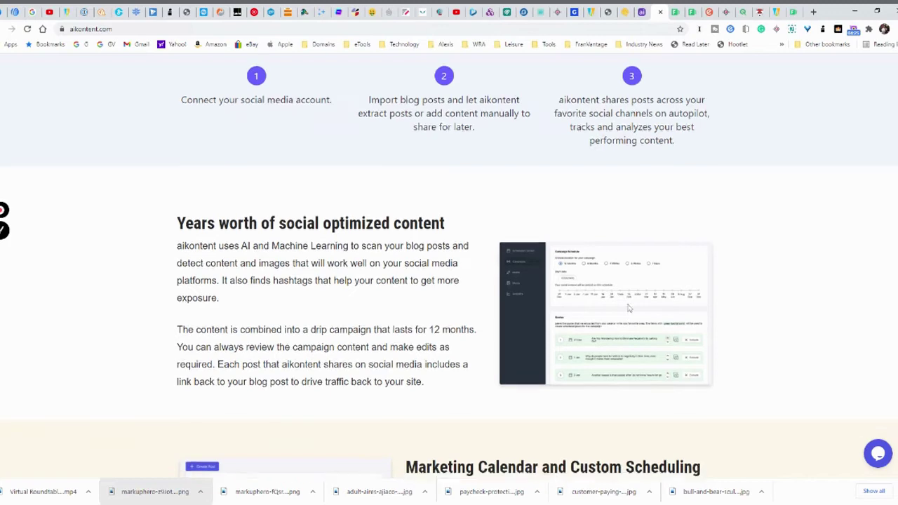
pyautogui.scroll(-1, 628, 307)
pyautogui.scroll(-1, 628, 307)
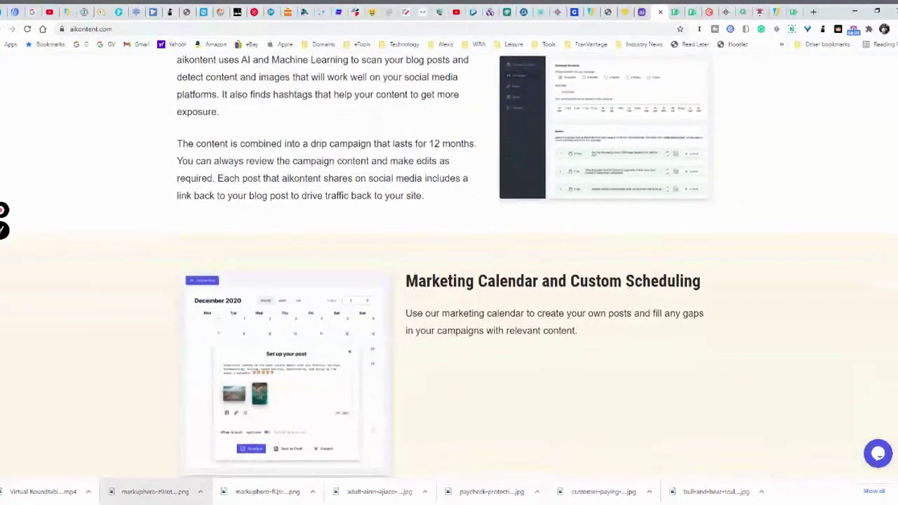
pyautogui.scroll(-1, 628, 307)
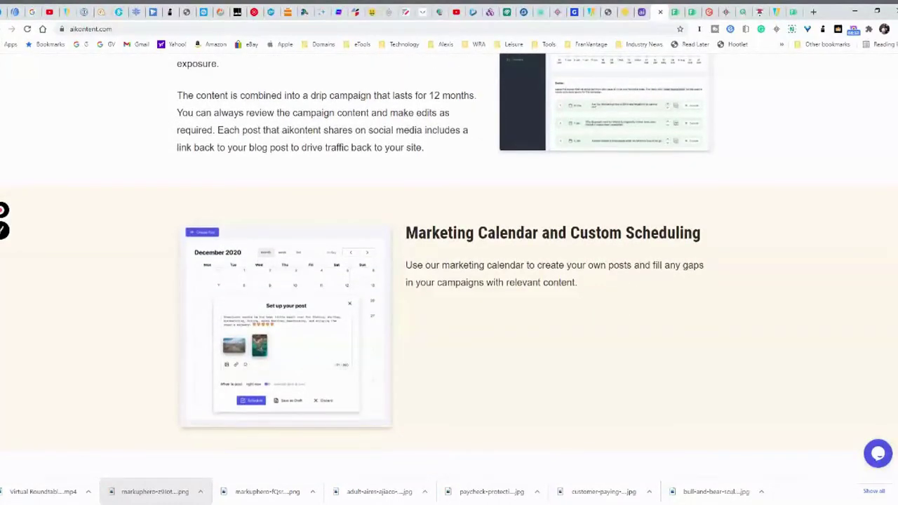
pyautogui.scroll(-1, 629, 308)
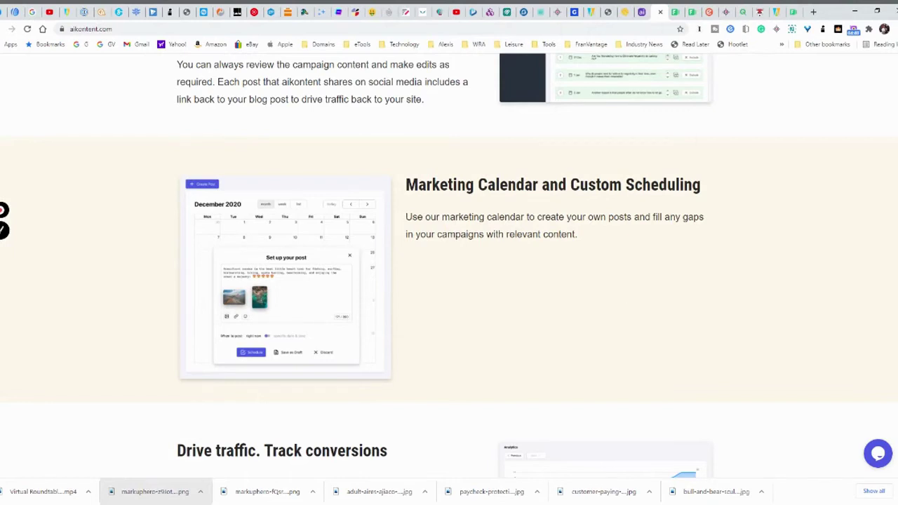
pyautogui.scroll(-2, 628, 309)
pyautogui.scroll(-1, 628, 309)
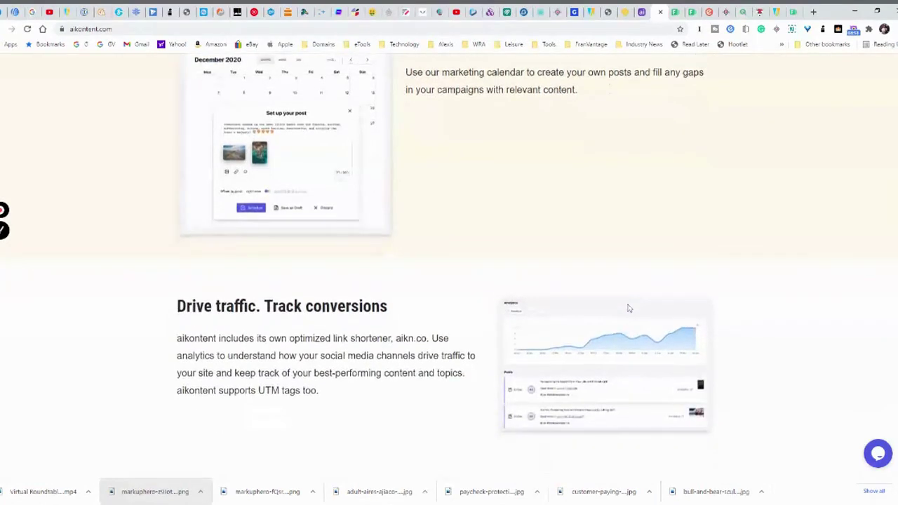
pyautogui.scroll(-2, 629, 308)
pyautogui.scroll(-1, 630, 308)
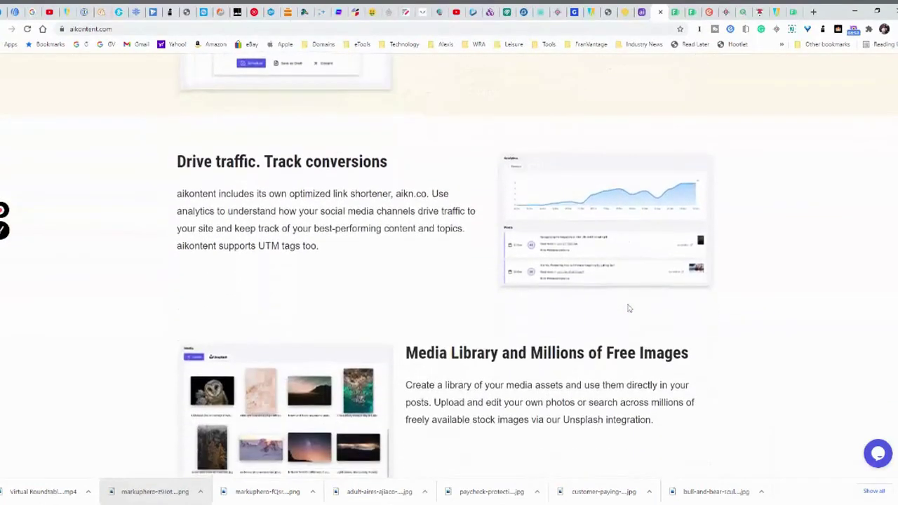
pyautogui.scroll(-2, 629, 308)
pyautogui.scroll(-1, 630, 309)
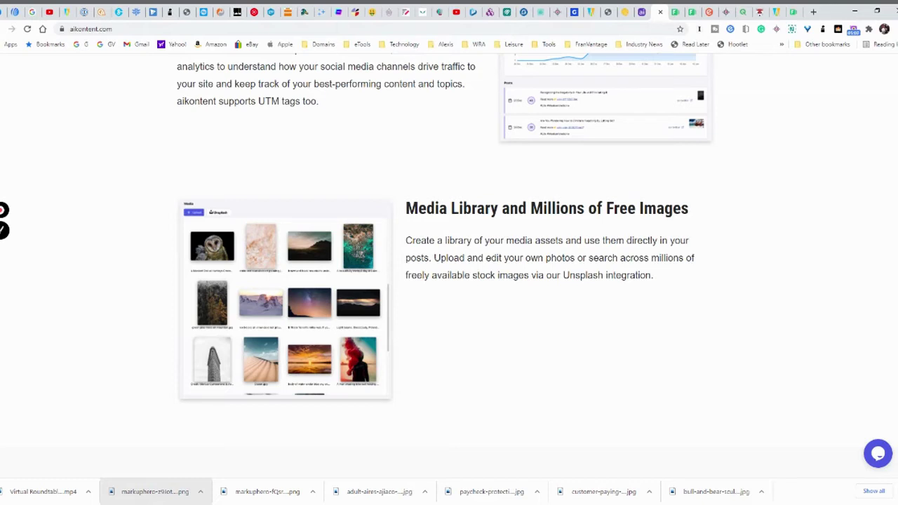
pyautogui.scroll(-1, 627, 307)
pyautogui.scroll(-1, 628, 306)
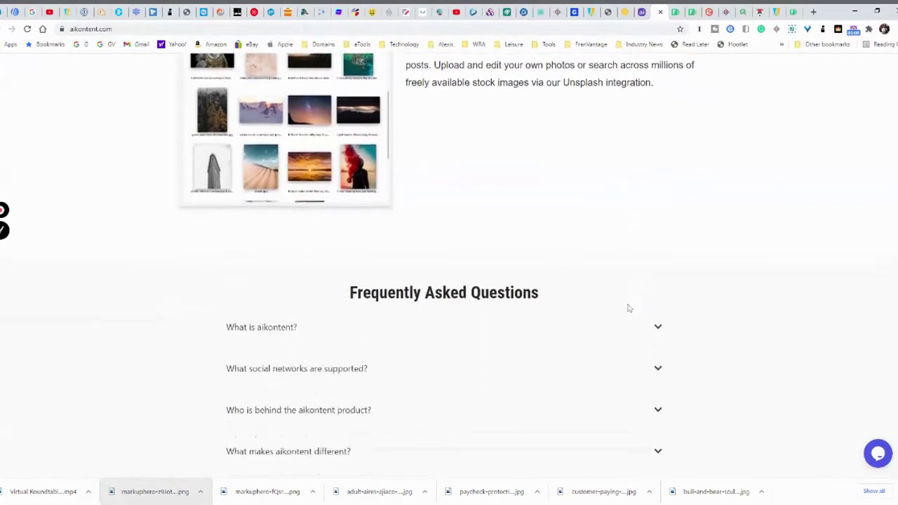
pyautogui.scroll(3, 627, 307)
pyautogui.scroll(2, 629, 309)
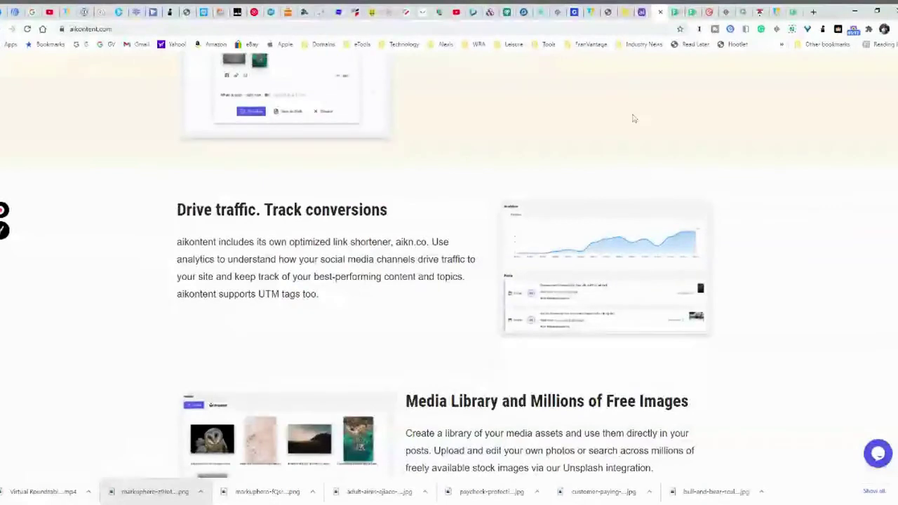
# Switch to the aikontent app and visit Campaigns, Media and Analytics, ending back on Campaigns.
pyautogui.click(642, 21)
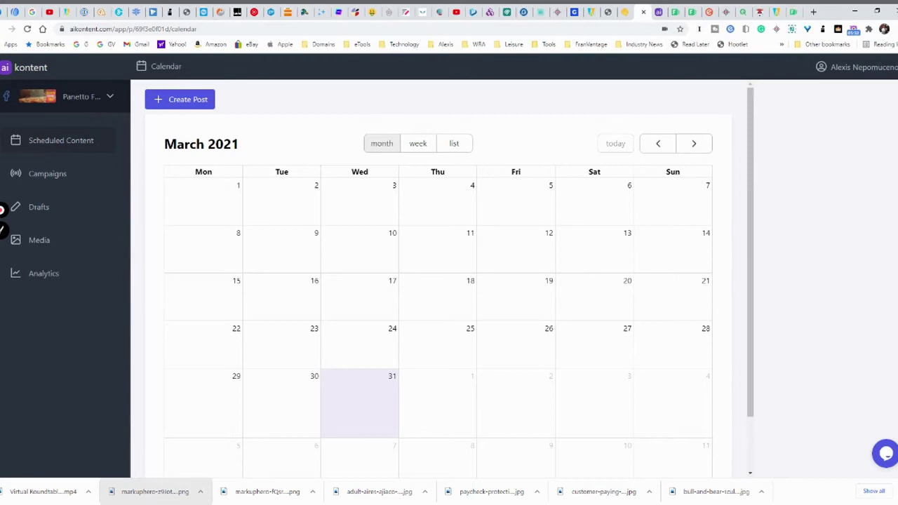
pyautogui.click(68, 174)
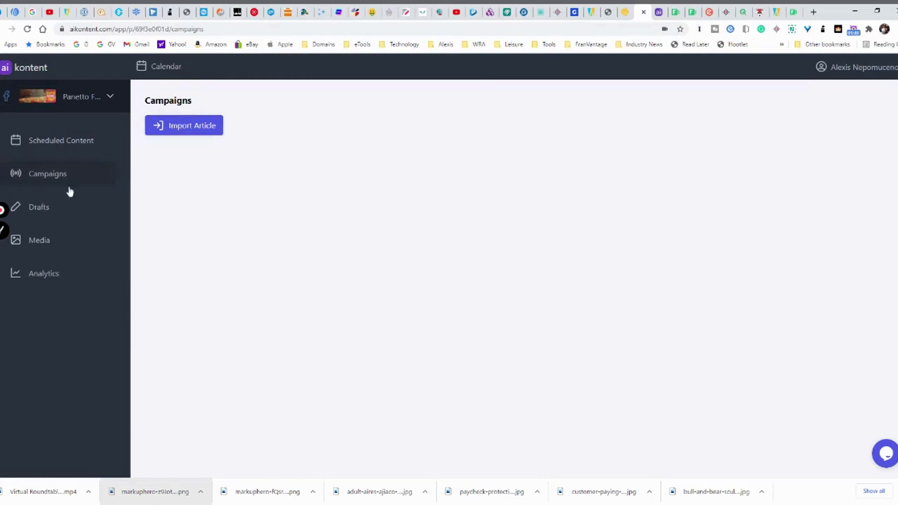
pyautogui.click(49, 240)
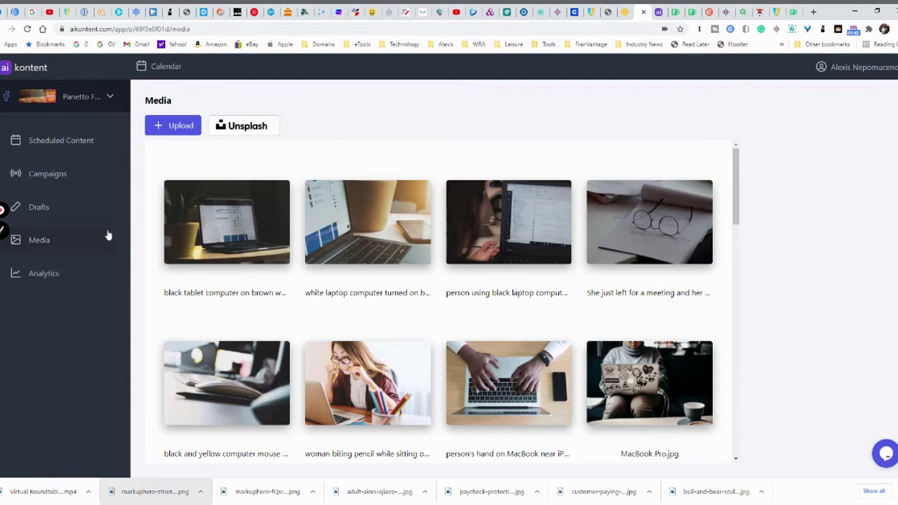
pyautogui.click(64, 273)
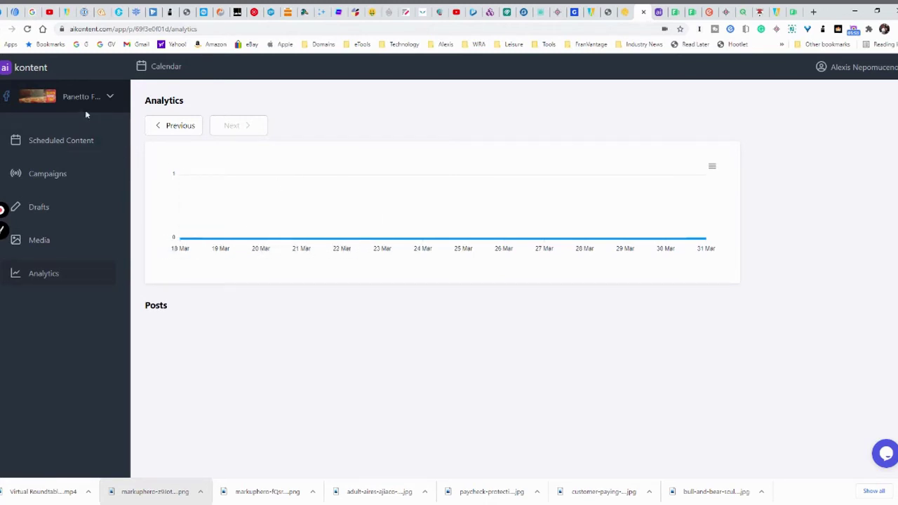
pyautogui.click(59, 175)
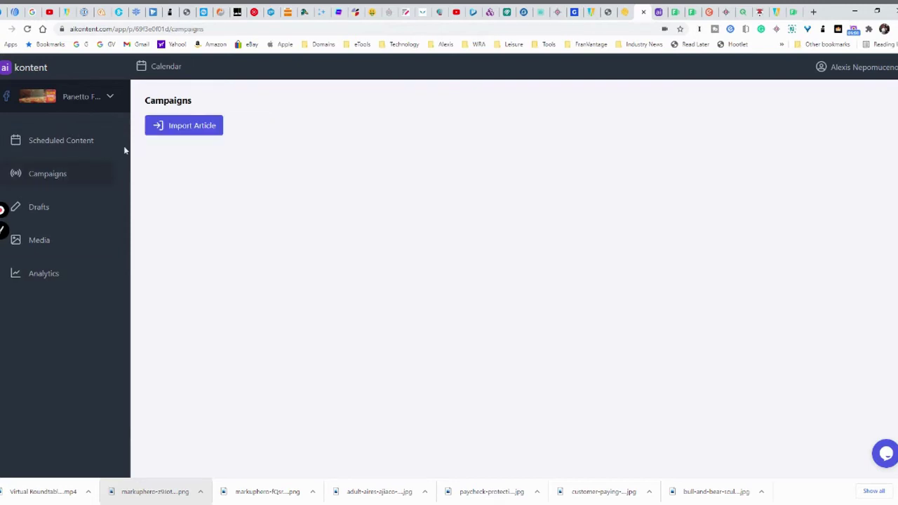
# Import the copied Panetto's cauliflower pizza article URL as a new campaign.
pyautogui.click(198, 129)
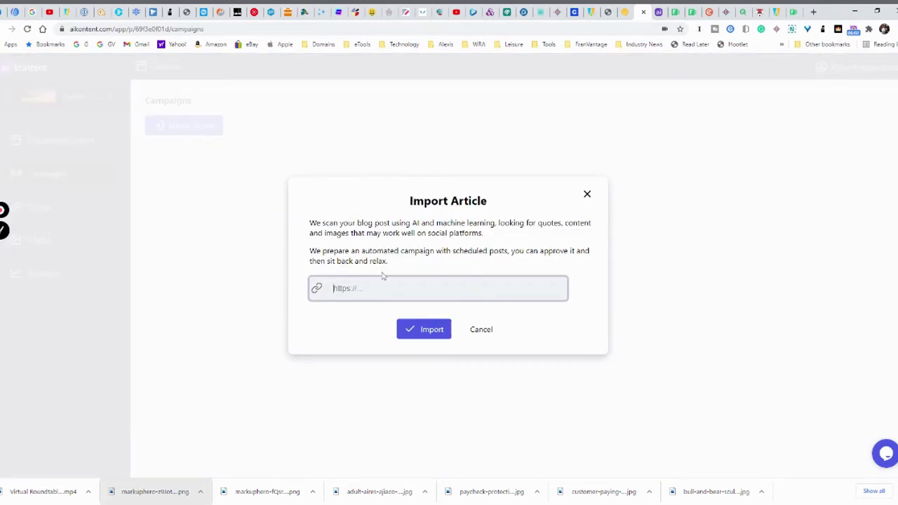
pyautogui.click(619, 12)
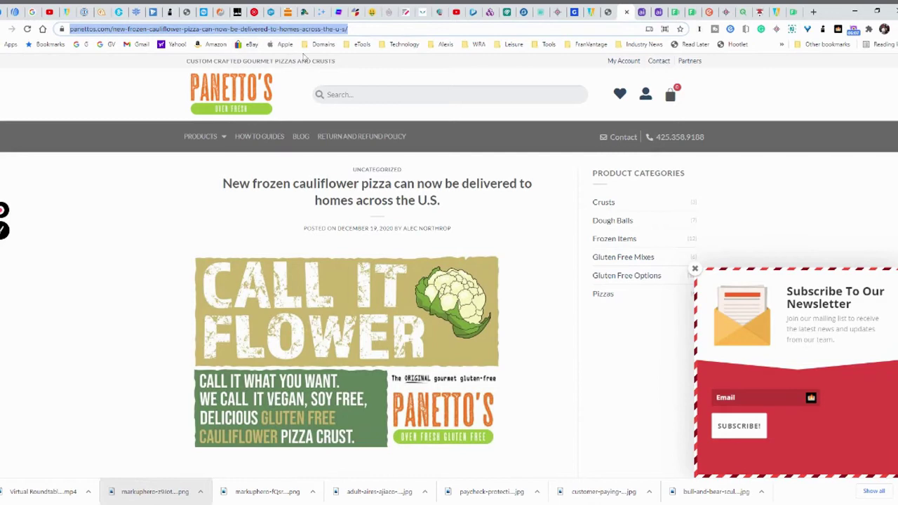
pyautogui.click(642, 12)
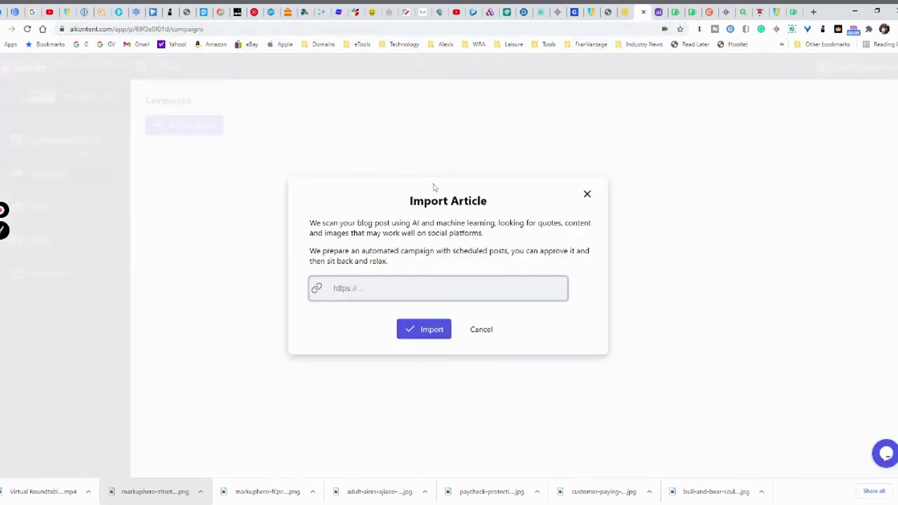
pyautogui.hotkey('ctrl', 'v')
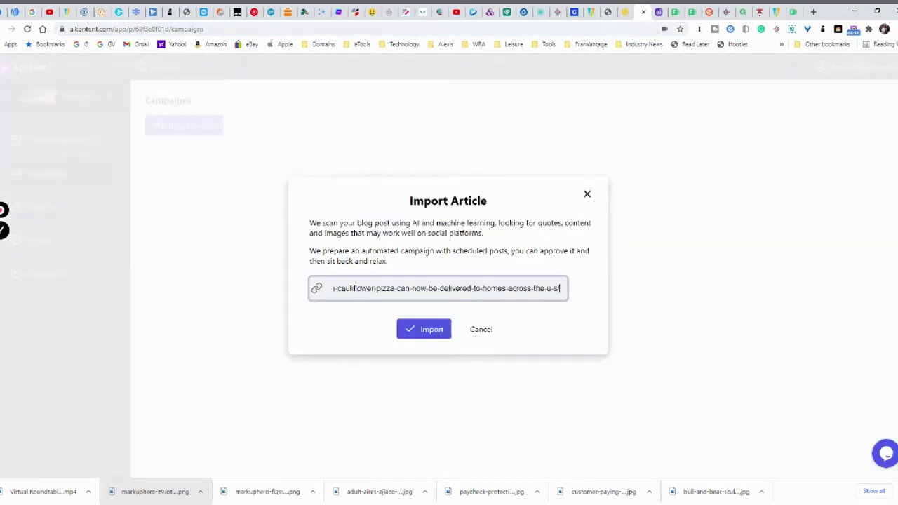
pyautogui.click(426, 327)
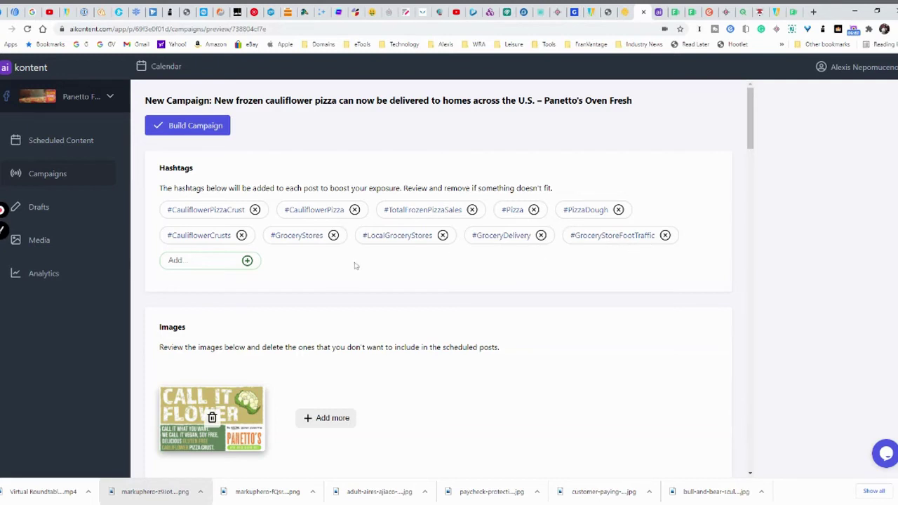
# Remove the #GroceryStoreFootTraffic hashtag from the campaign.
pyautogui.click(665, 236)
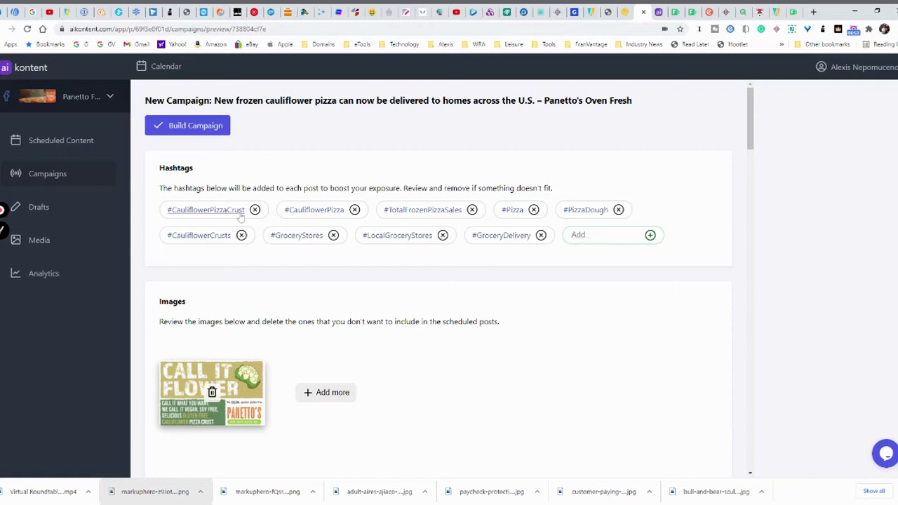
pyautogui.scroll(-2, 419, 280)
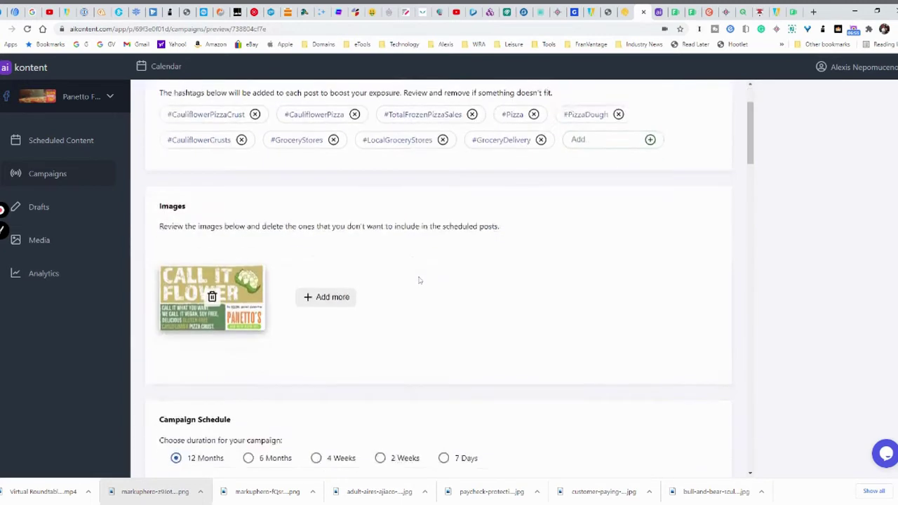
pyautogui.scroll(-2, 419, 280)
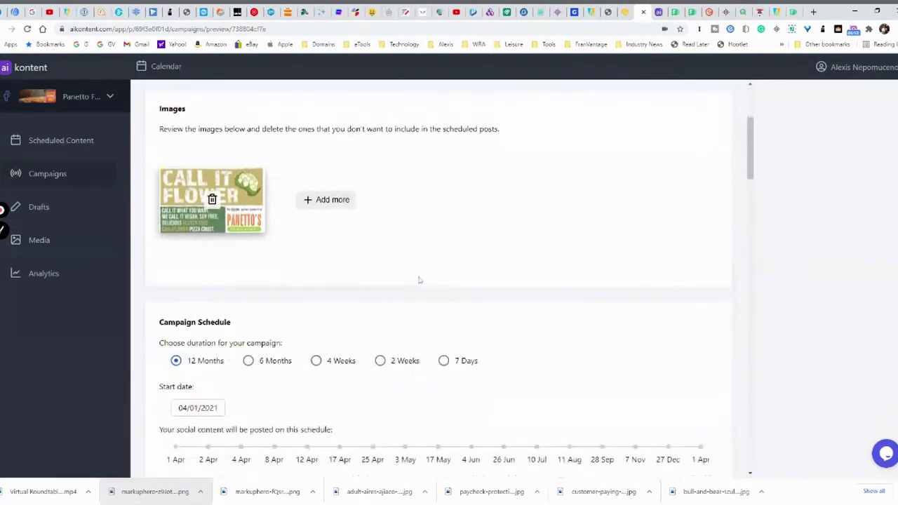
pyautogui.scroll(2, 419, 280)
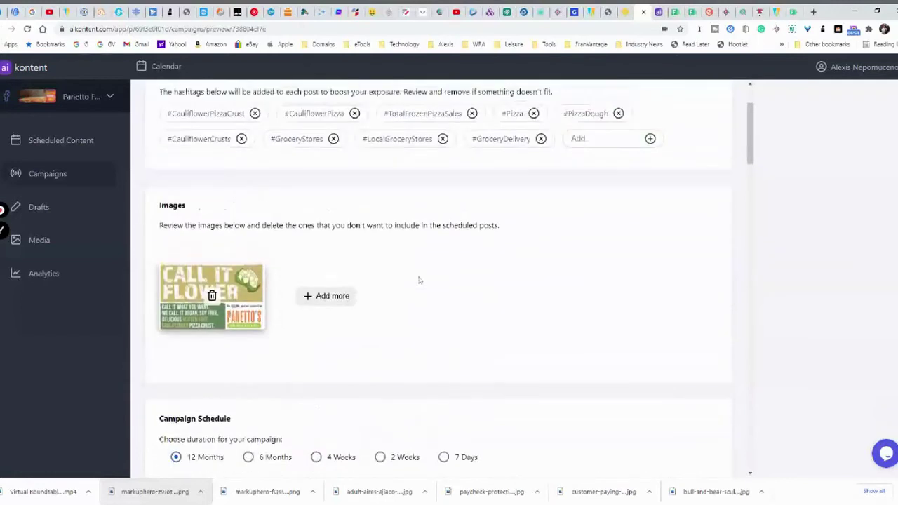
pyautogui.scroll(2, 419, 280)
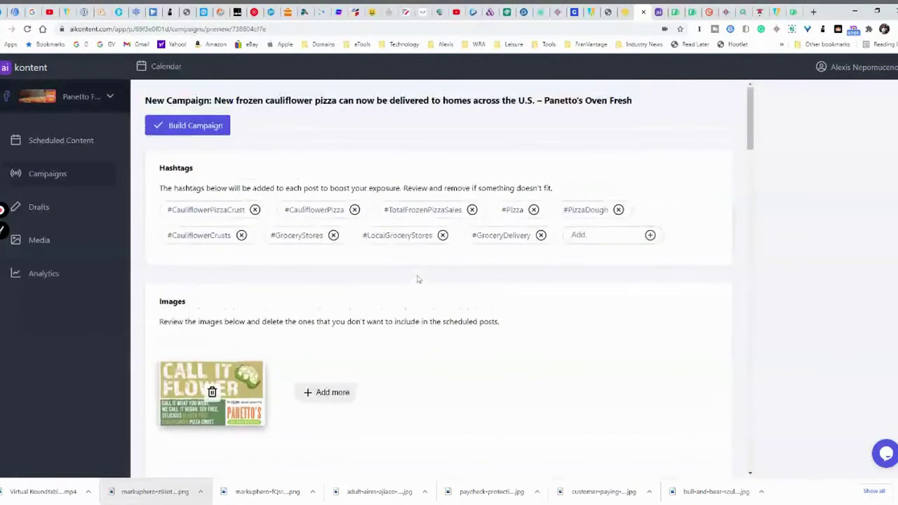
pyautogui.scroll(-3, 361, 299)
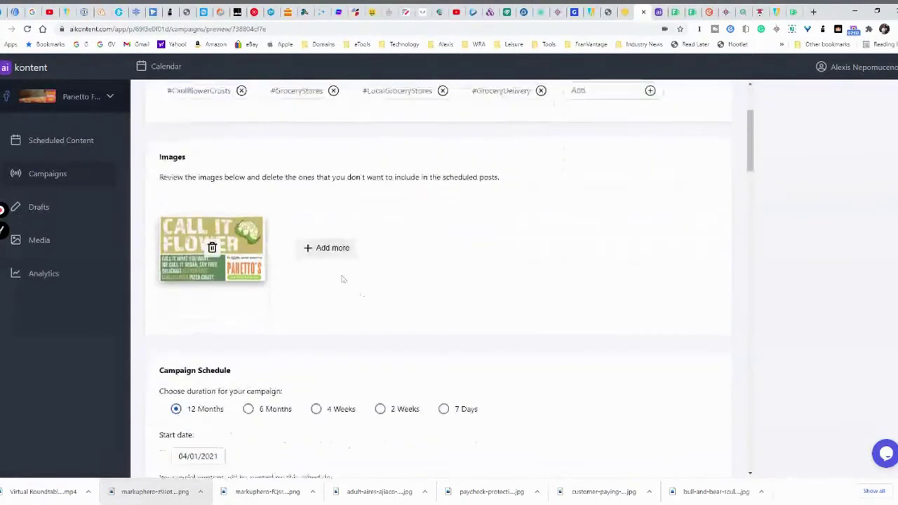
# Add three Unsplash 'cauliflower' photos to the campaign's images.
pyautogui.click(323, 247)
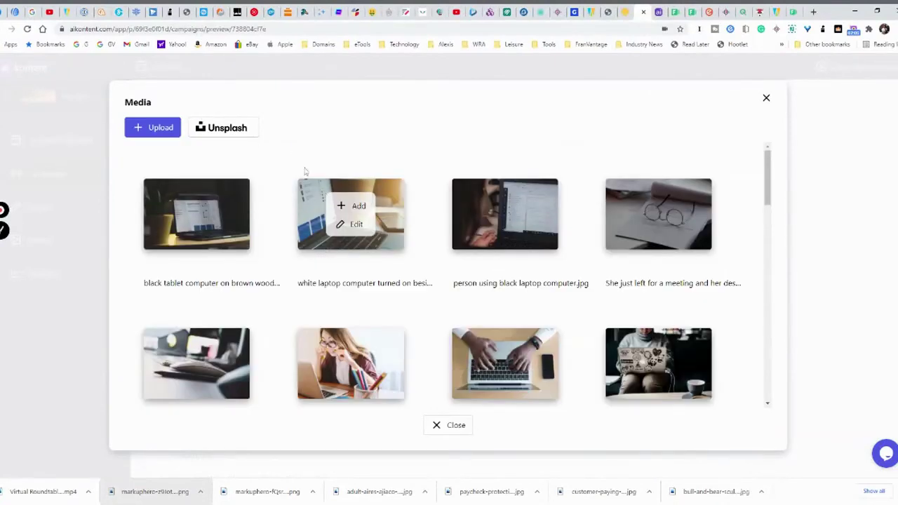
pyautogui.click(227, 129)
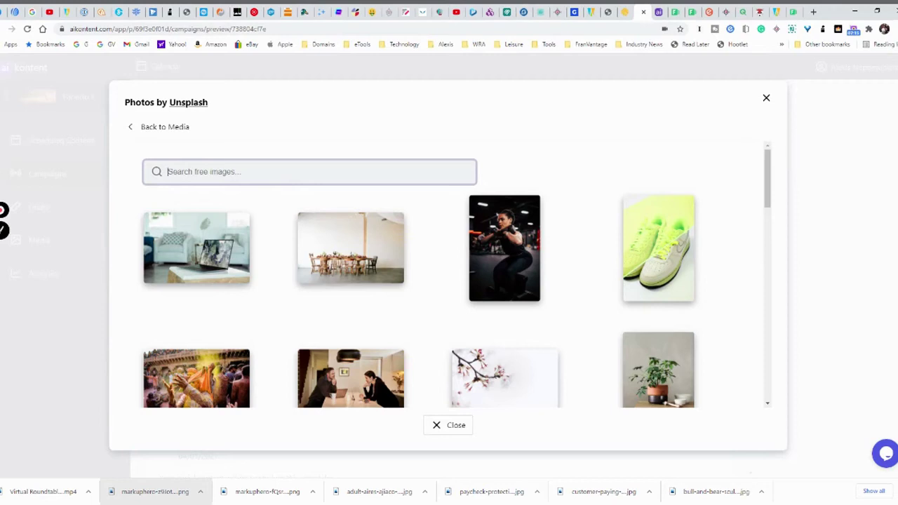
pyautogui.write('cauliflower')
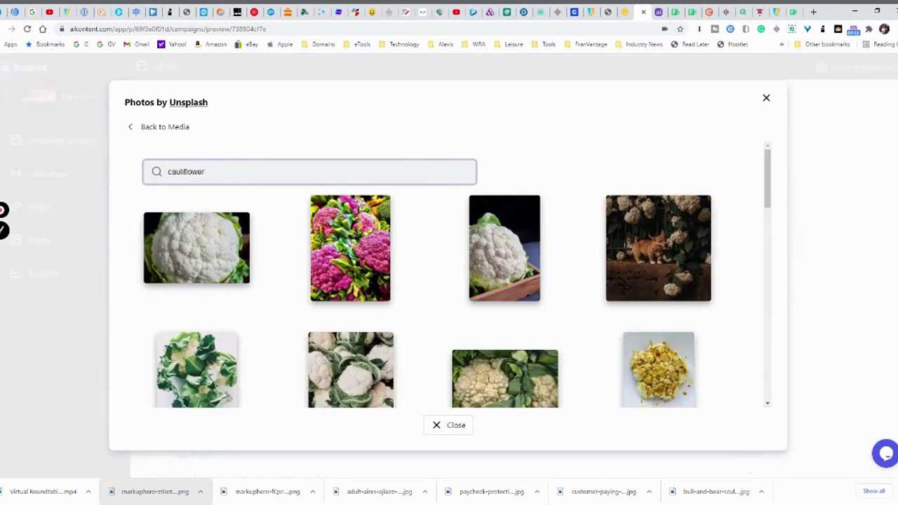
pyautogui.moveTo(197, 247)
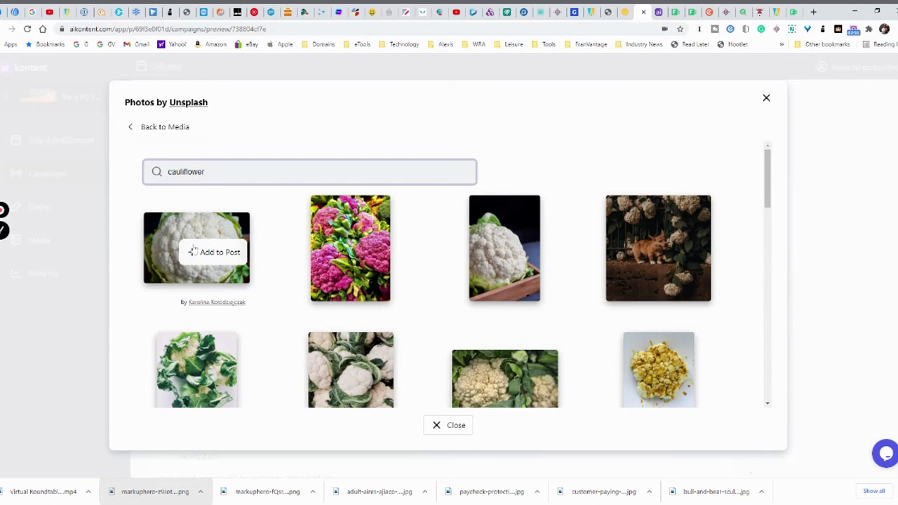
pyautogui.click(207, 254)
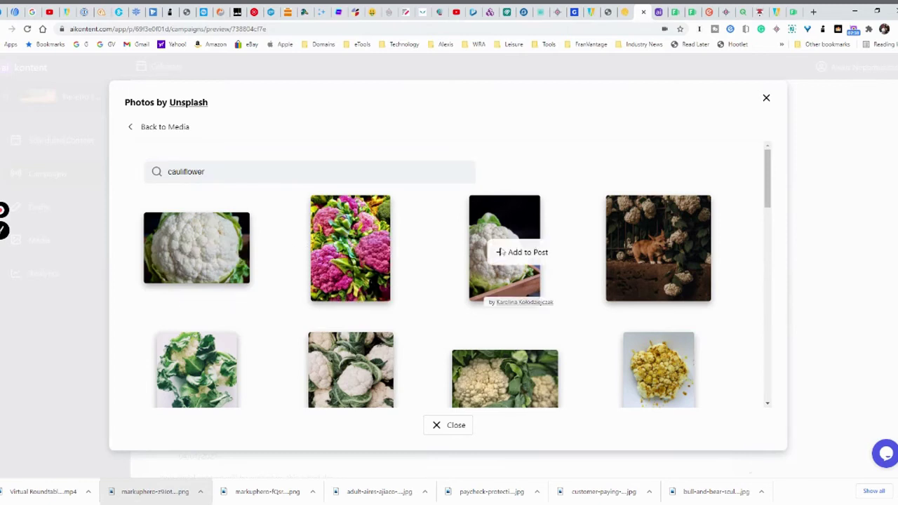
pyautogui.click(503, 251)
pyautogui.scroll(-2, 506, 252)
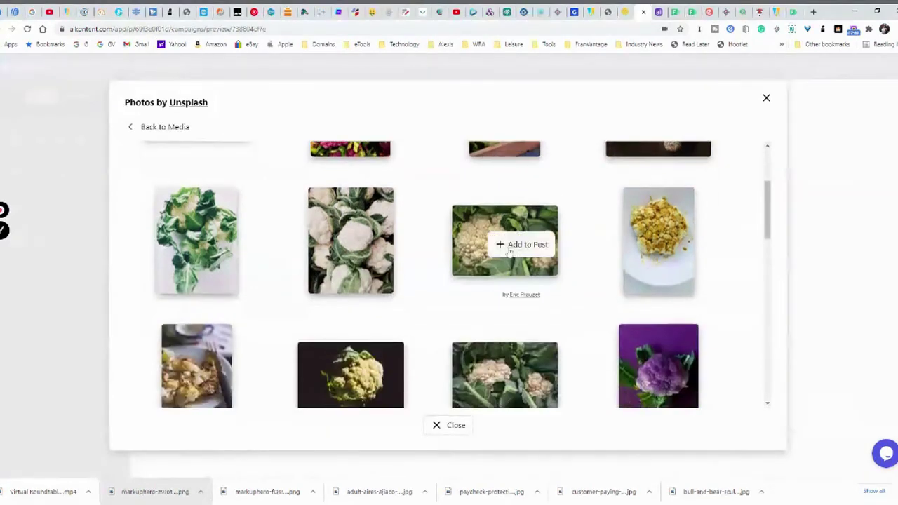
pyautogui.click(510, 248)
pyautogui.scroll(1, 515, 251)
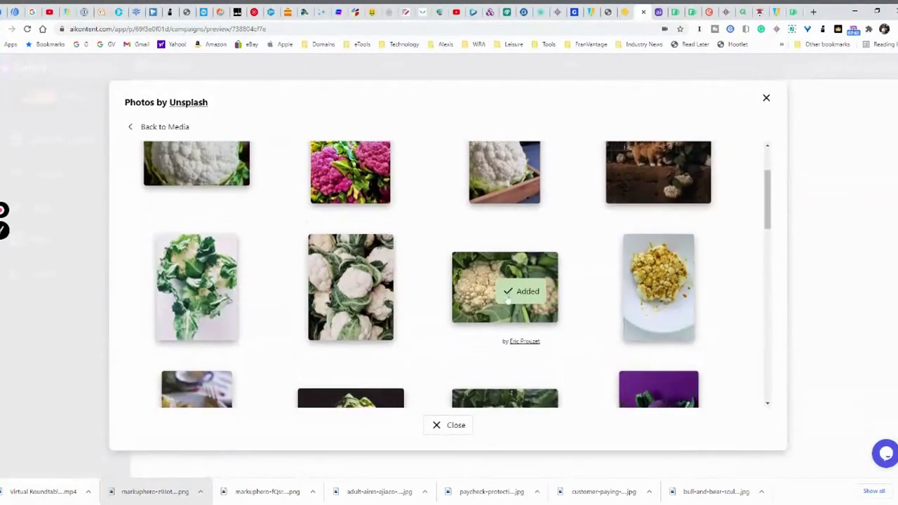
pyautogui.scroll(-2, 512, 253)
pyautogui.scroll(-2, 510, 243)
pyautogui.scroll(-2, 508, 298)
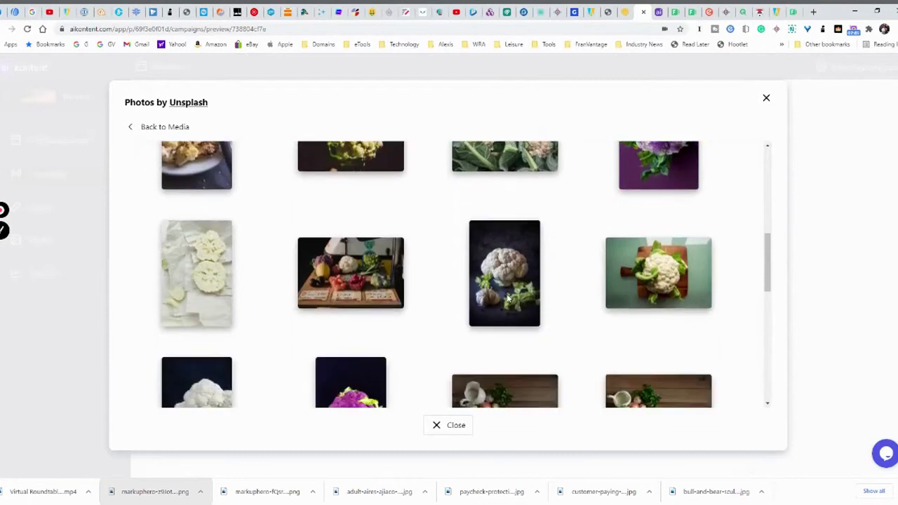
pyautogui.scroll(-2, 515, 282)
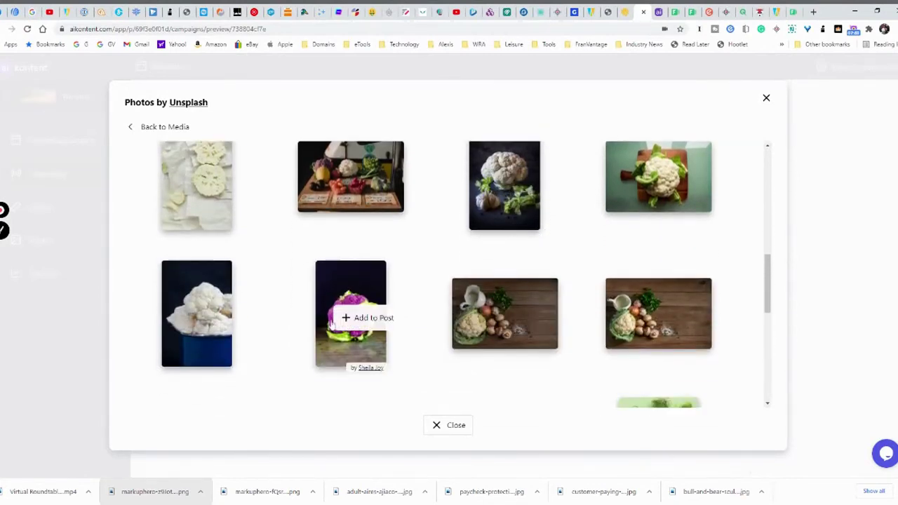
pyautogui.scroll(-3, 344, 319)
pyautogui.scroll(-2, 381, 327)
pyautogui.moveTo(351, 346)
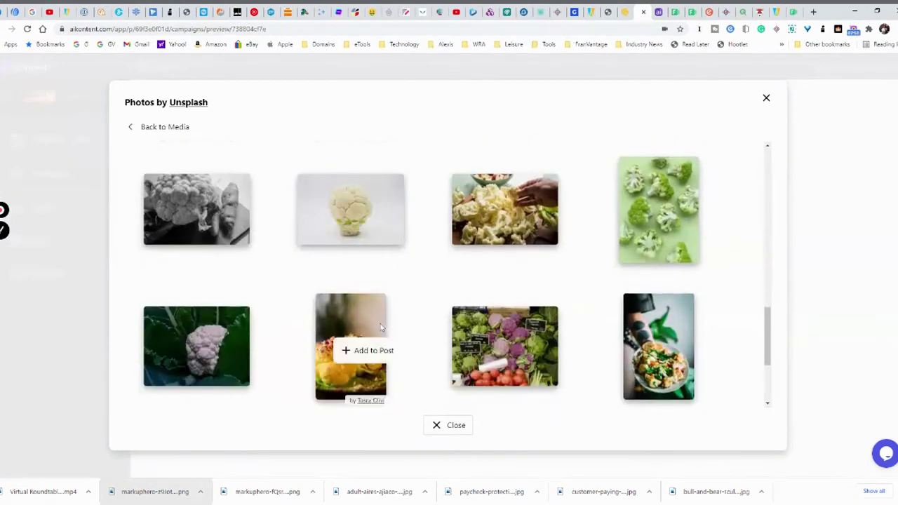
pyautogui.scroll(5, 330, 281)
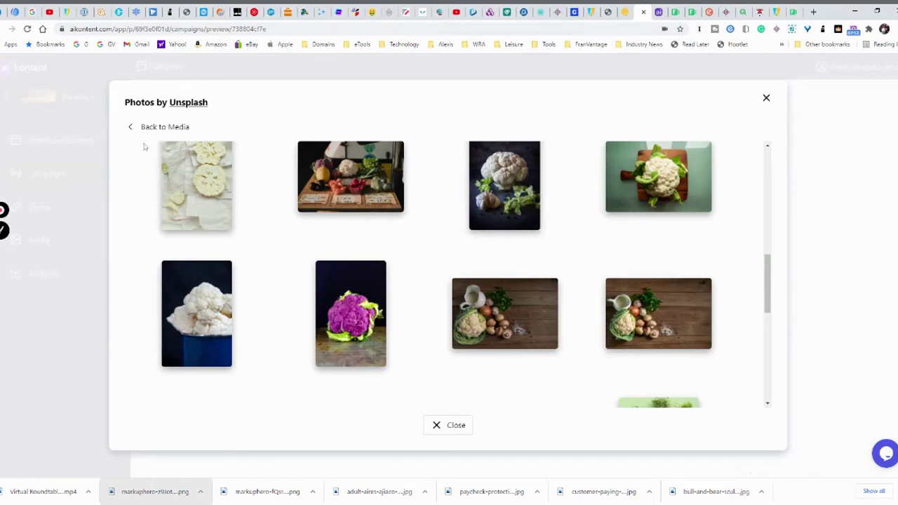
# Search Unsplash for 'baking pizza' photos and browse the results.
pyautogui.click(155, 129)
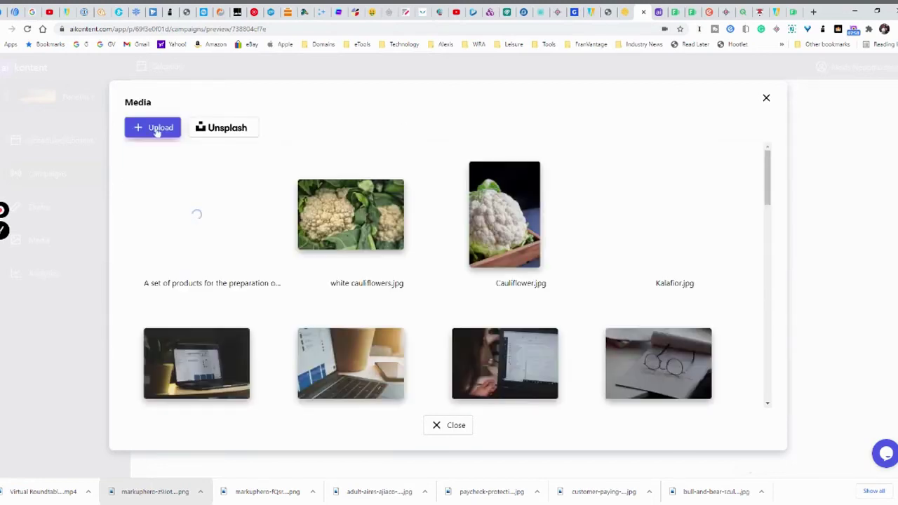
pyautogui.click(235, 133)
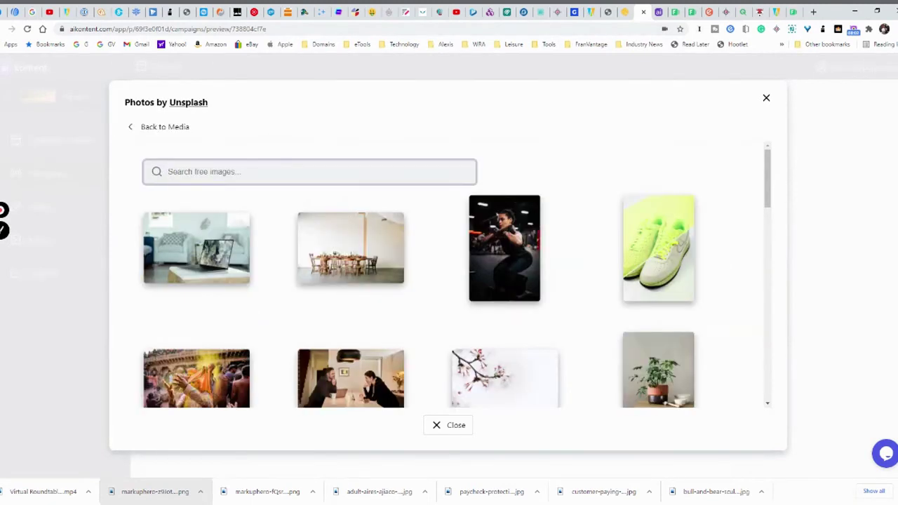
pyautogui.write('baking ')
pyautogui.write('pizza')
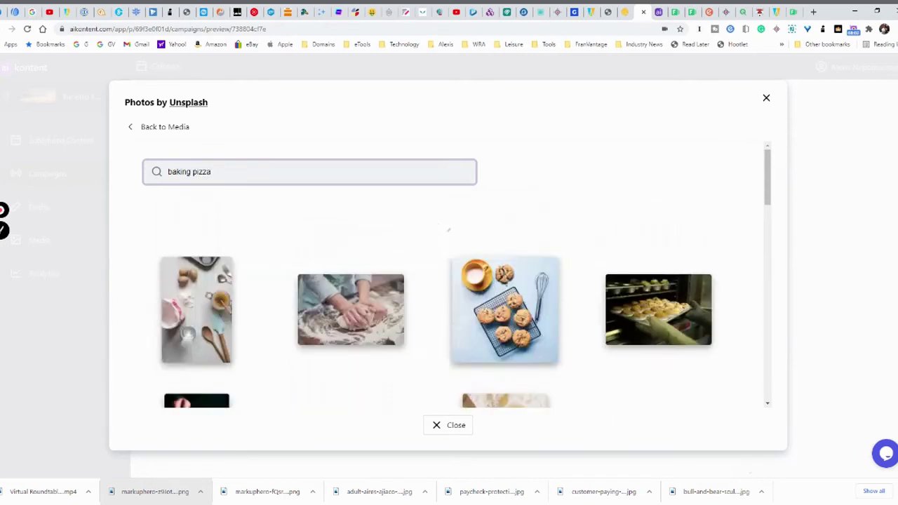
pyautogui.scroll(-10, 405, 349)
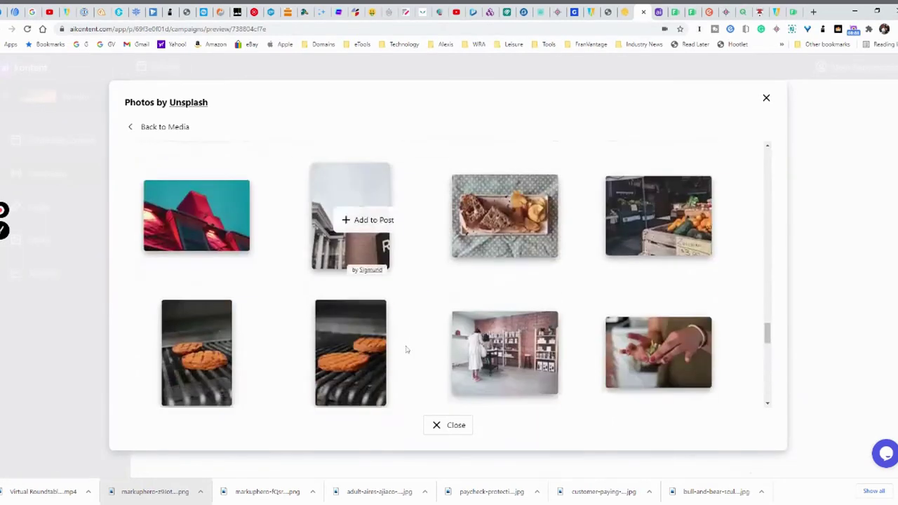
pyautogui.scroll(-2, 405, 349)
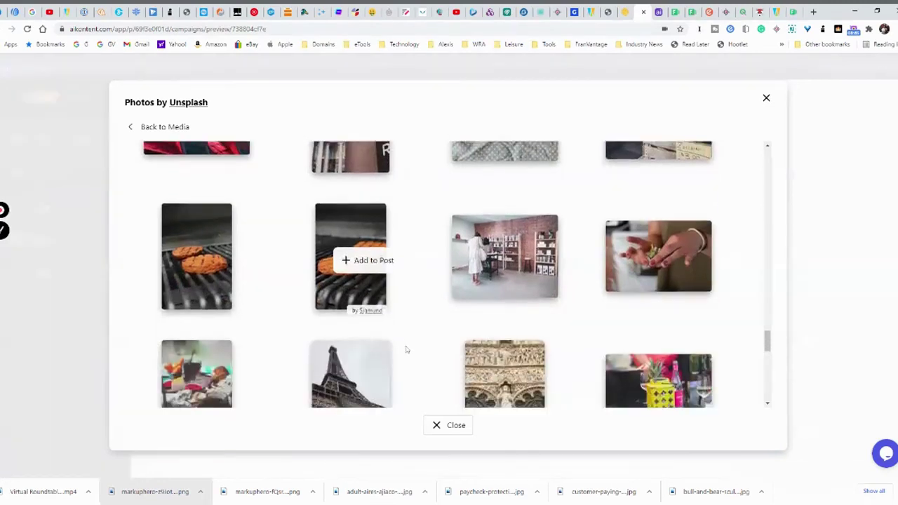
pyautogui.scroll(-2, 406, 349)
pyautogui.scroll(-1, 405, 349)
pyautogui.scroll(-1, 406, 349)
pyautogui.scroll(-3, 406, 349)
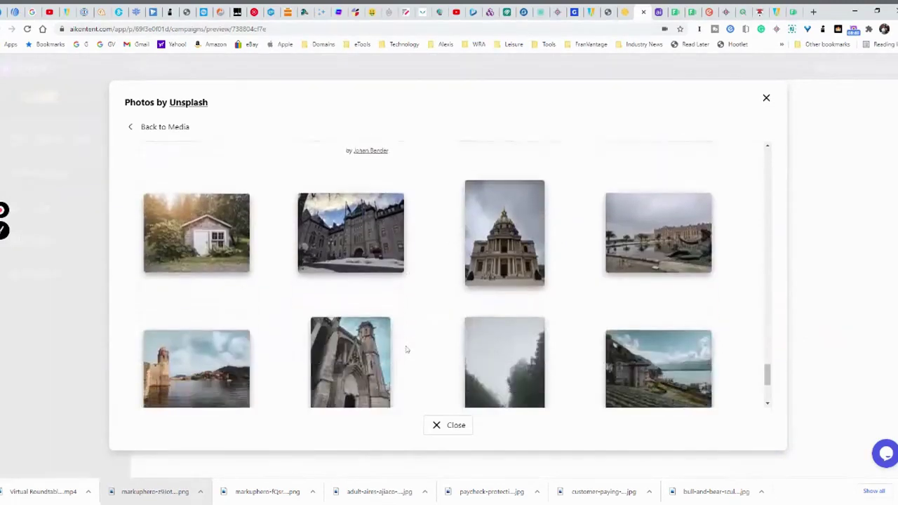
pyautogui.scroll(-1, 406, 349)
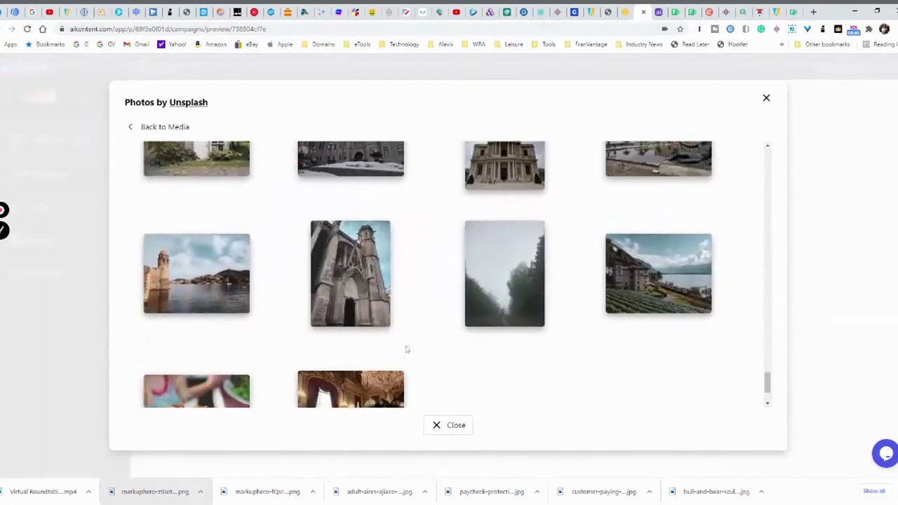
# Close the media library to return to the campaign's processing images.
pyautogui.click(158, 127)
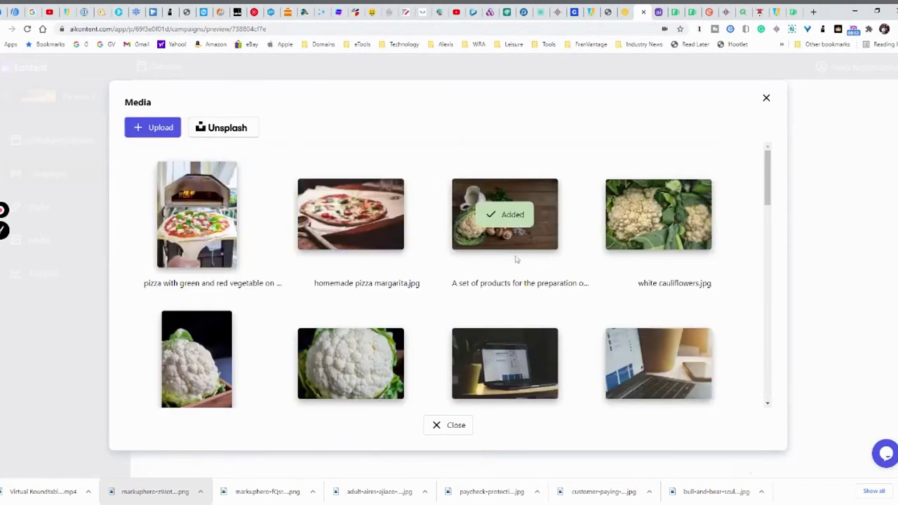
pyautogui.scroll(-3, 516, 259)
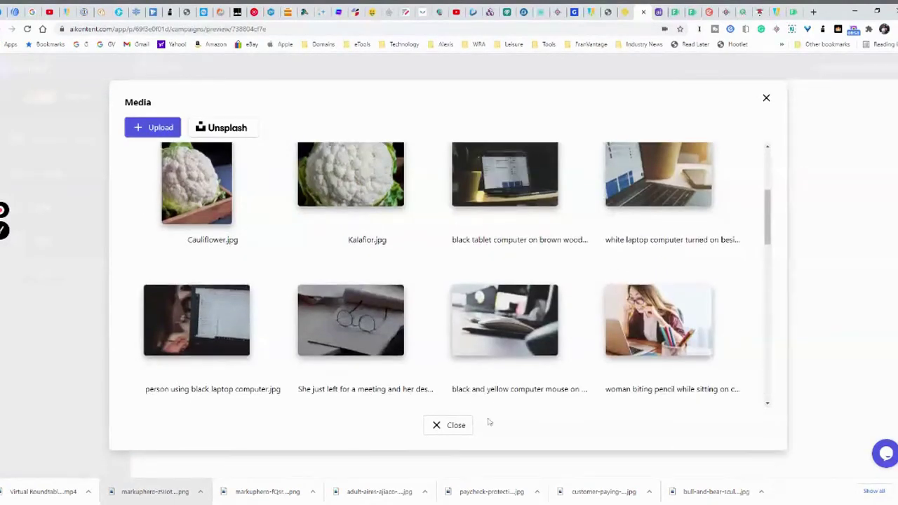
pyautogui.click(453, 431)
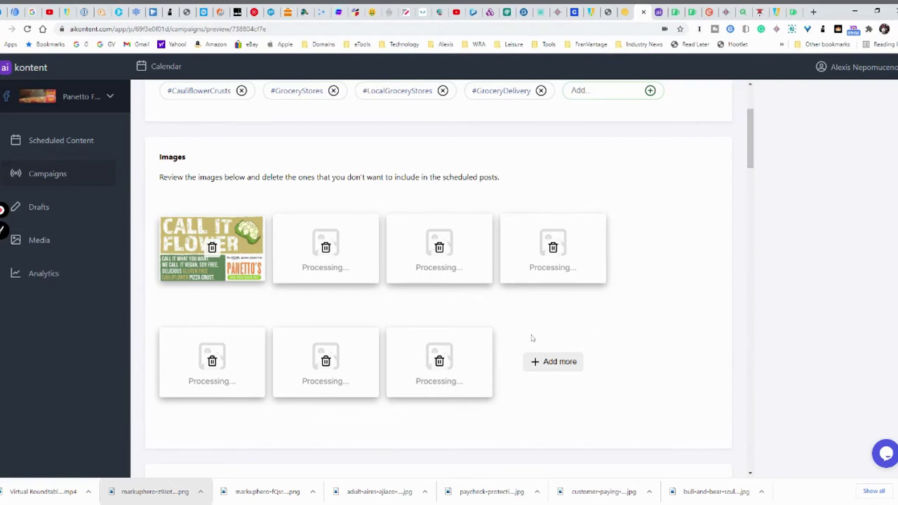
# Set the campaign schedule to 4 Weeks so posts run 1 Apr to 1 May.
pyautogui.scroll(-1, 532, 339)
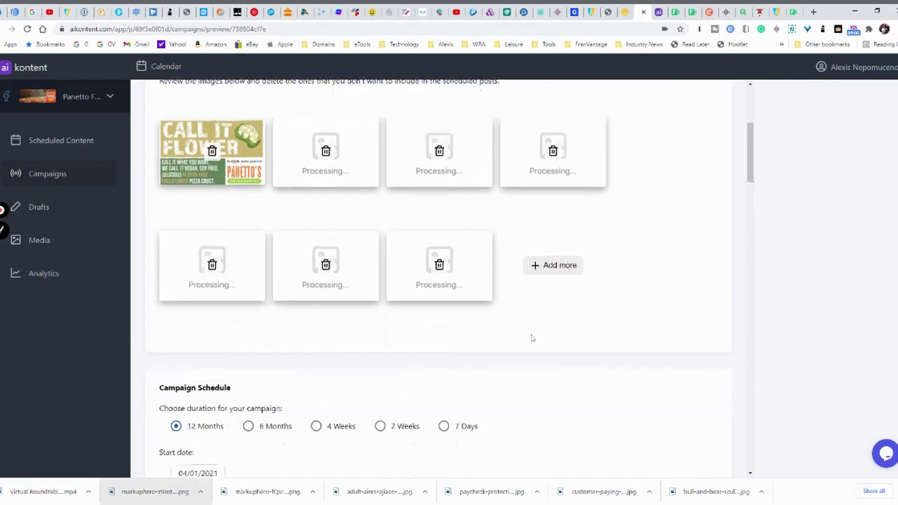
pyautogui.scroll(-1, 531, 339)
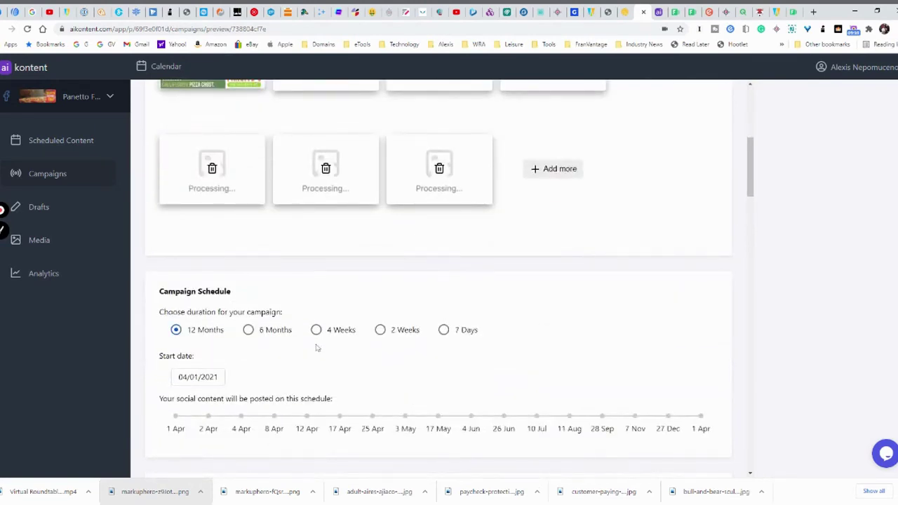
pyautogui.scroll(-1, 251, 340)
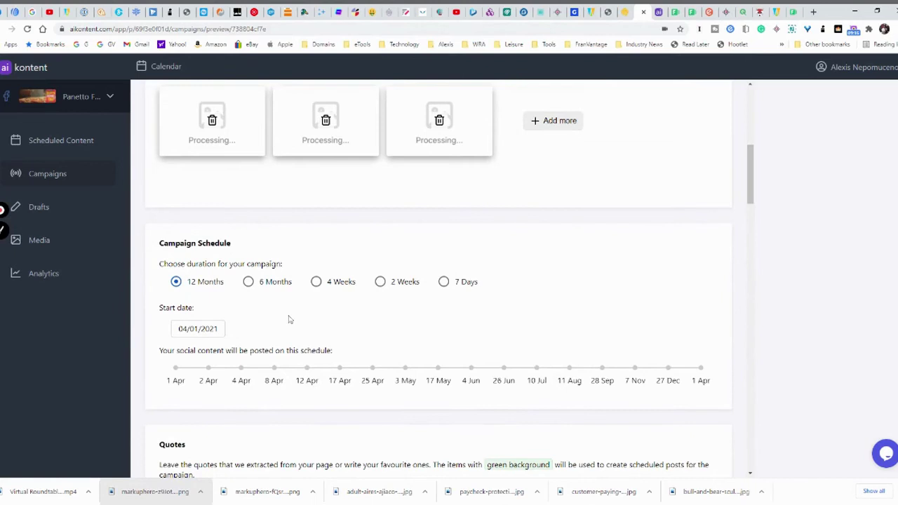
pyautogui.click(317, 282)
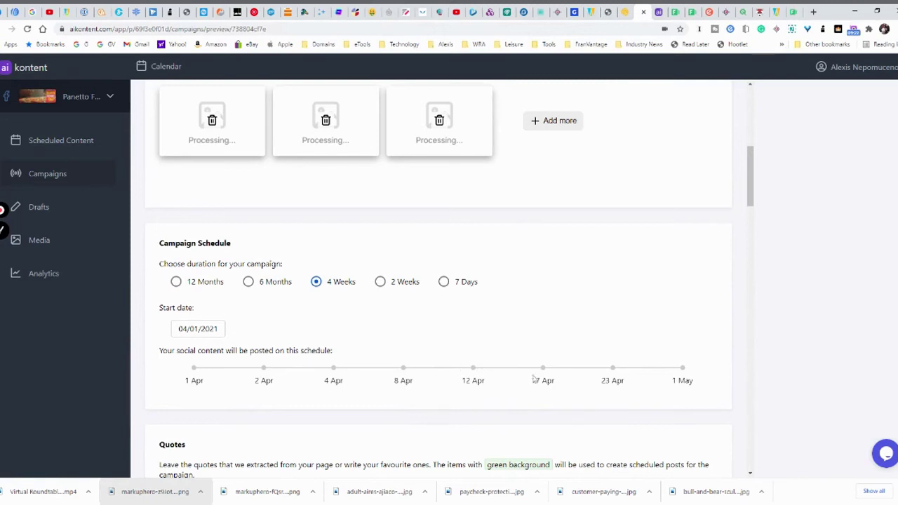
pyautogui.scroll(3, 582, 335)
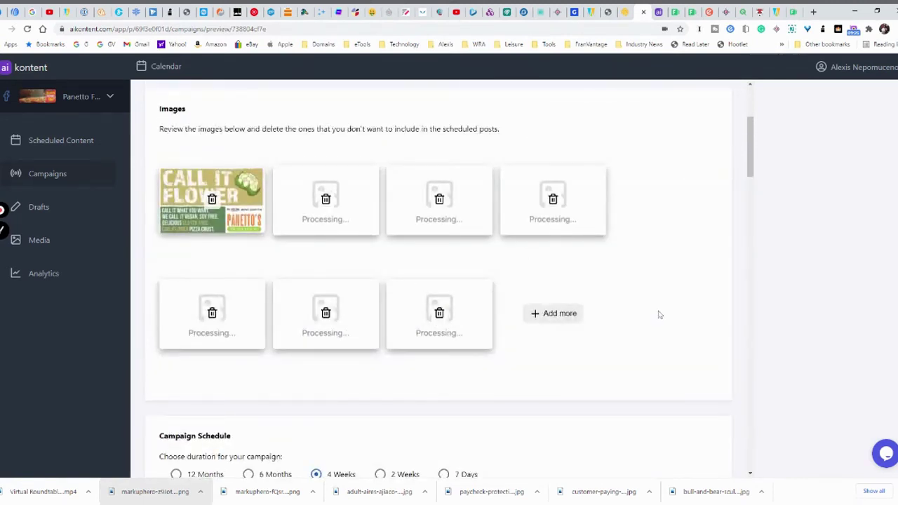
pyautogui.scroll(-2, 659, 314)
pyautogui.scroll(-3, 659, 314)
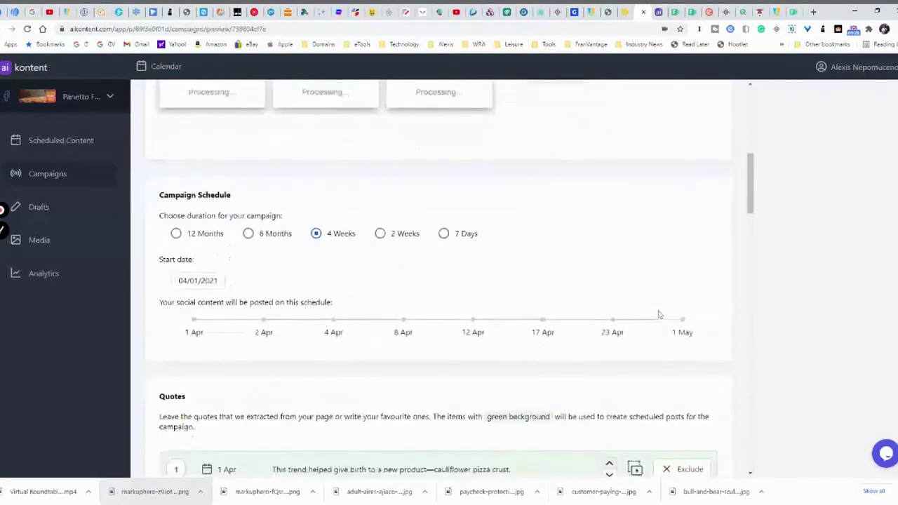
pyautogui.scroll(-1, 659, 314)
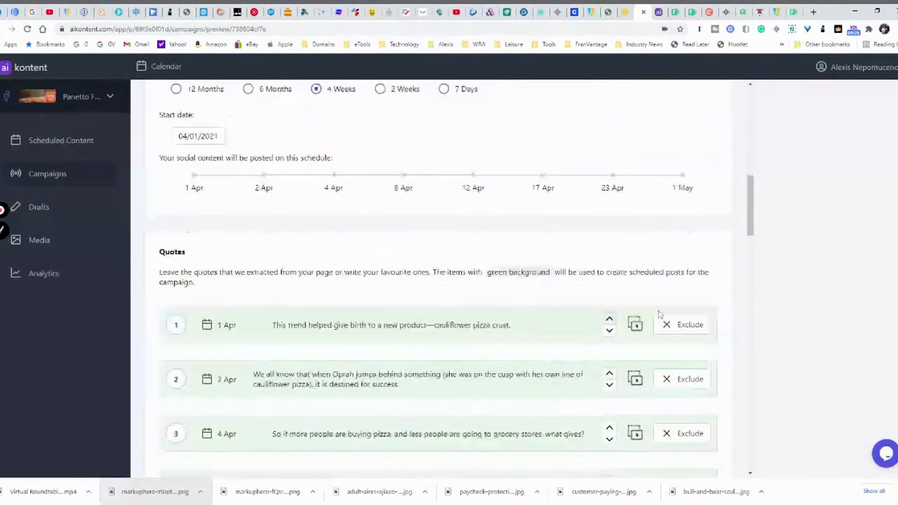
# Exclude quote 1 and add the frozen pizza industry, 'Until recently, frozen foods…' and 'All of these trends…' quotes.
pyautogui.scroll(-2, 327, 276)
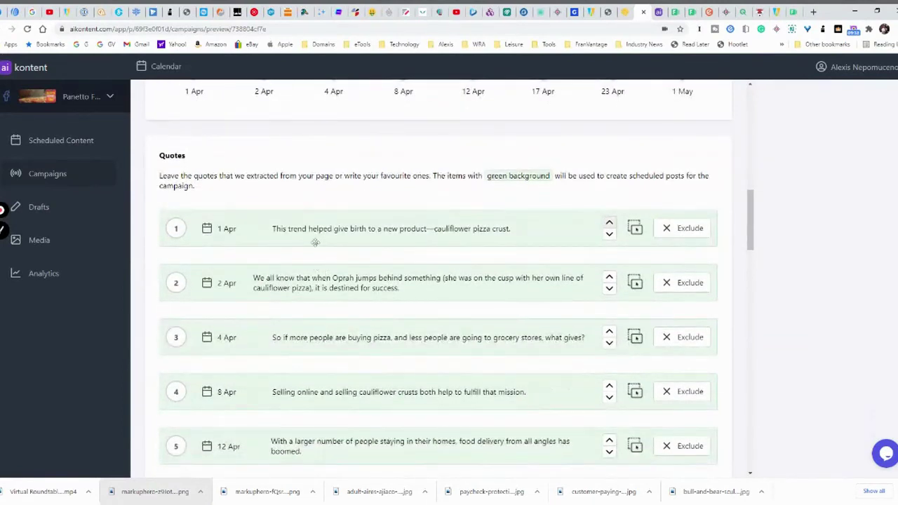
pyautogui.click(698, 233)
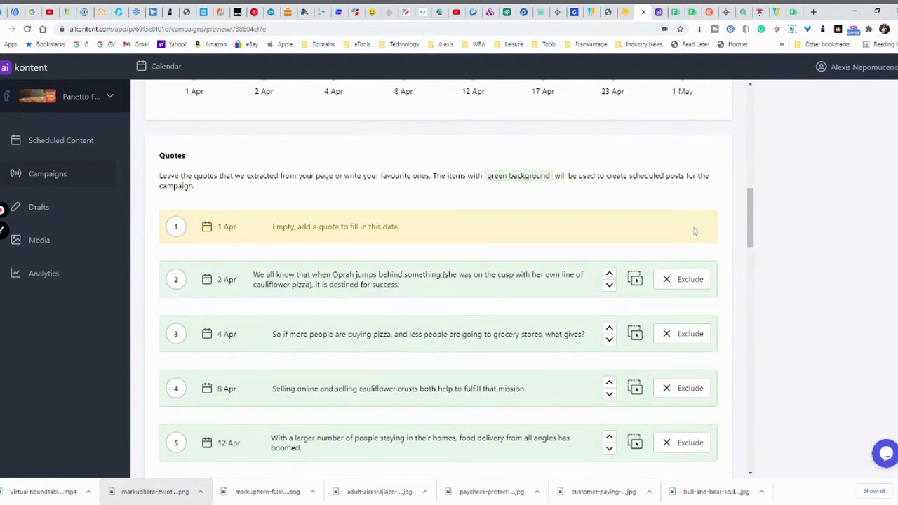
pyautogui.scroll(-10, 579, 394)
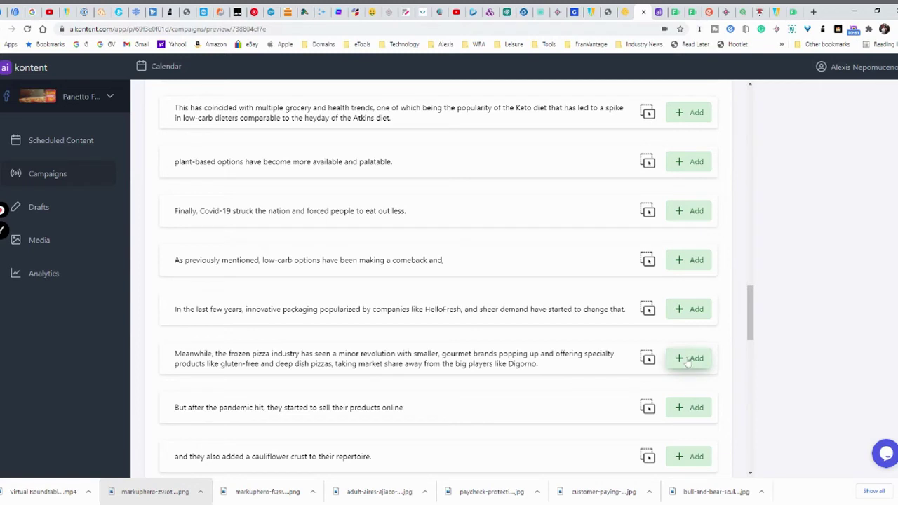
pyautogui.click(688, 359)
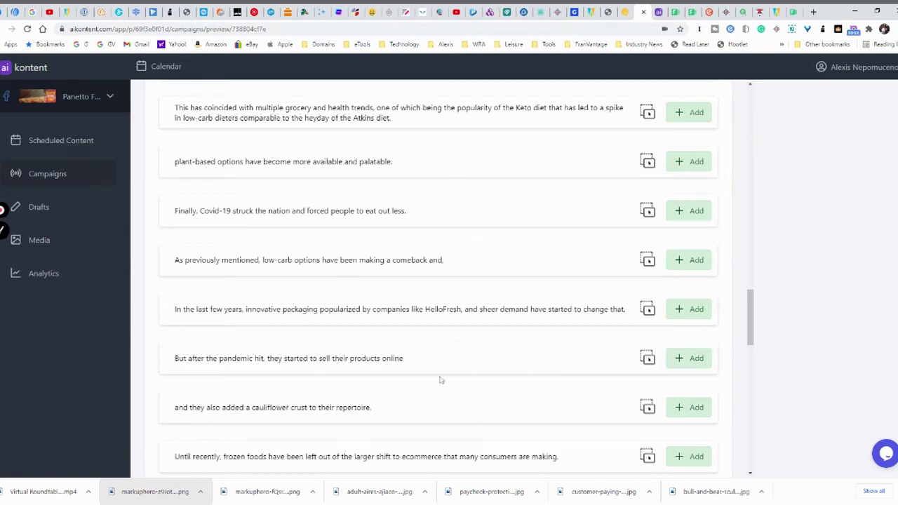
pyautogui.scroll(-2, 442, 379)
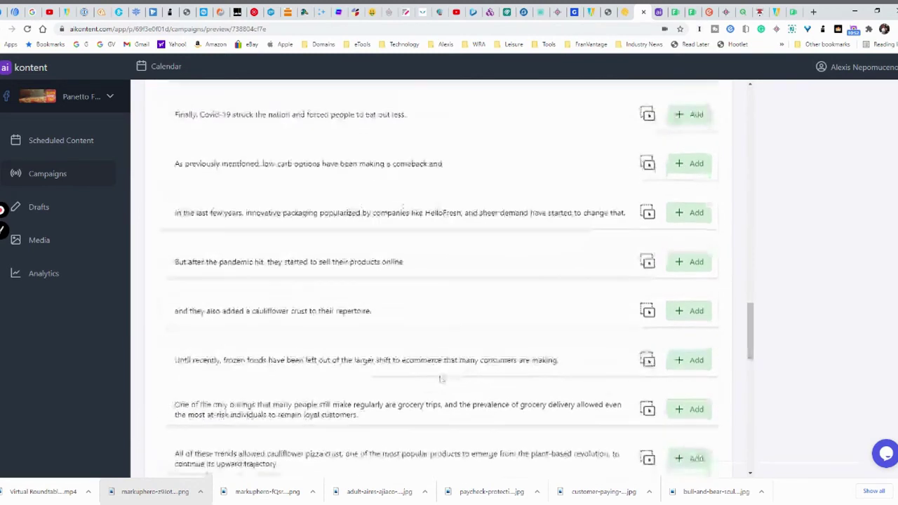
pyautogui.click(692, 370)
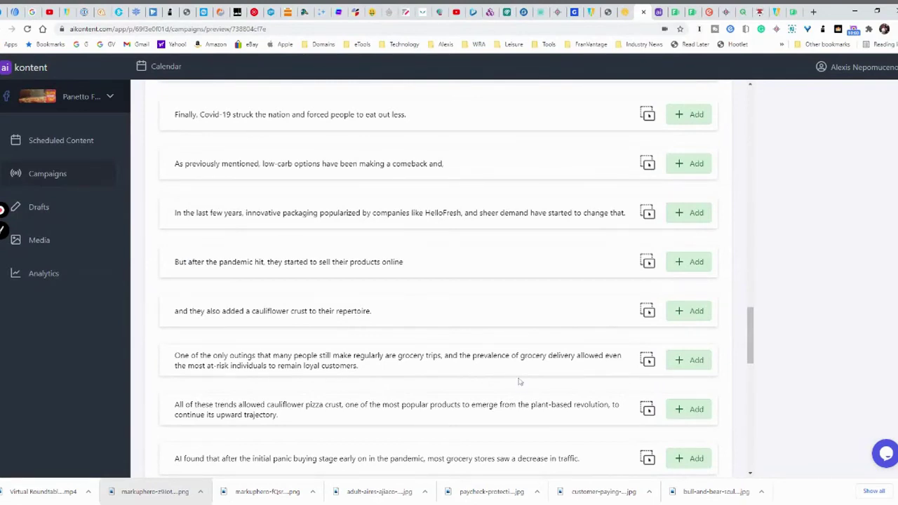
pyautogui.click(684, 409)
# Review the quotes list showing eight quotes scheduled 1 Apr–1 May.
pyautogui.scroll(-1, 550, 352)
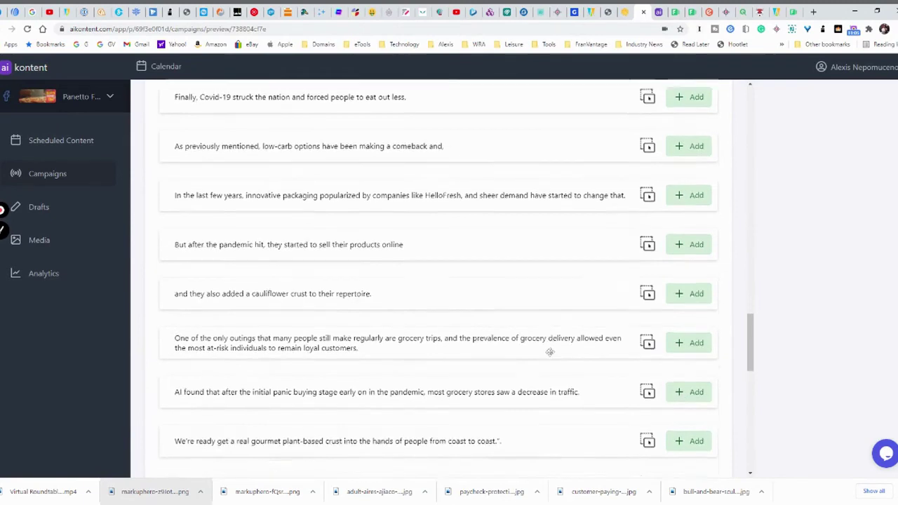
pyautogui.scroll(-2, 551, 352)
pyautogui.scroll(-5, 550, 352)
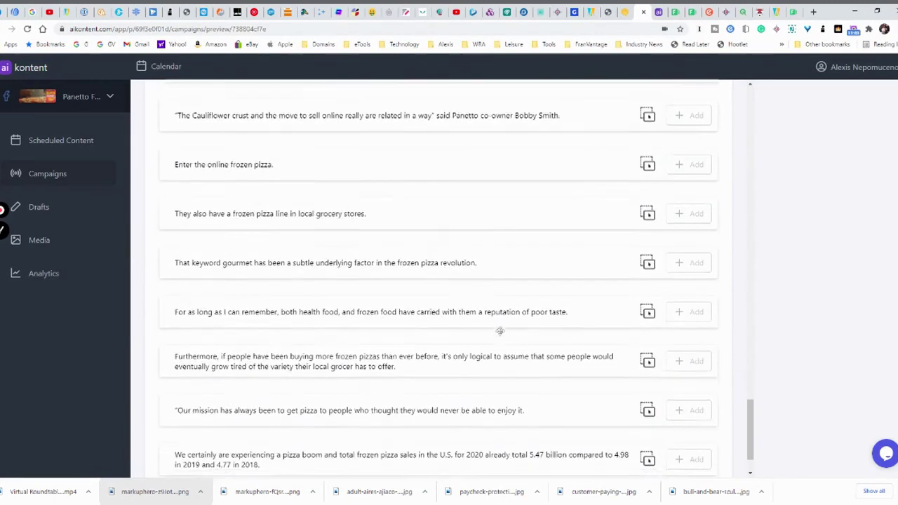
pyautogui.scroll(5, 499, 330)
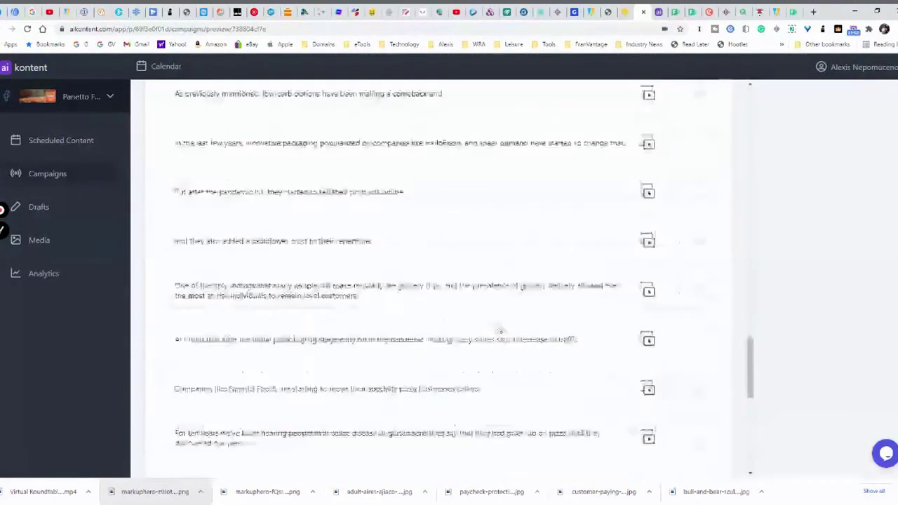
pyautogui.scroll(3, 500, 331)
pyautogui.scroll(2, 500, 330)
pyautogui.scroll(2, 501, 331)
pyautogui.scroll(2, 500, 330)
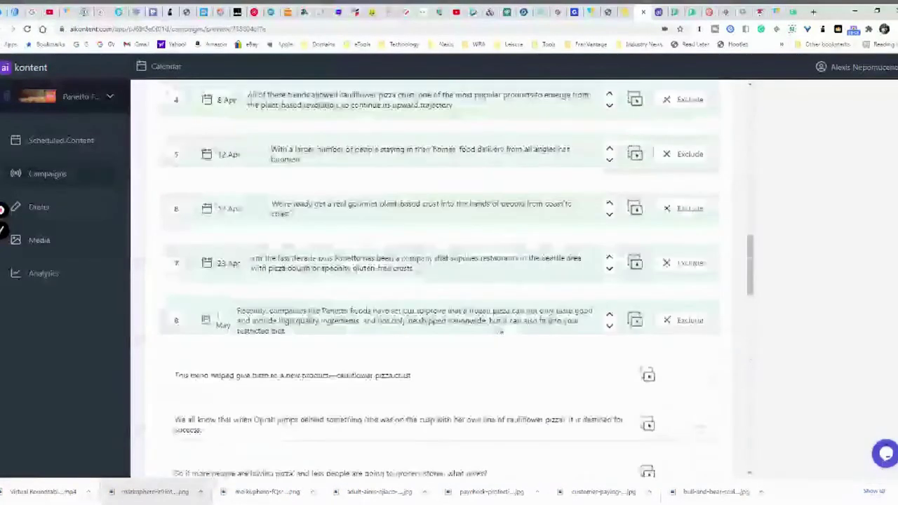
pyautogui.scroll(2, 501, 330)
pyautogui.scroll(1, 501, 331)
pyautogui.scroll(3, 501, 331)
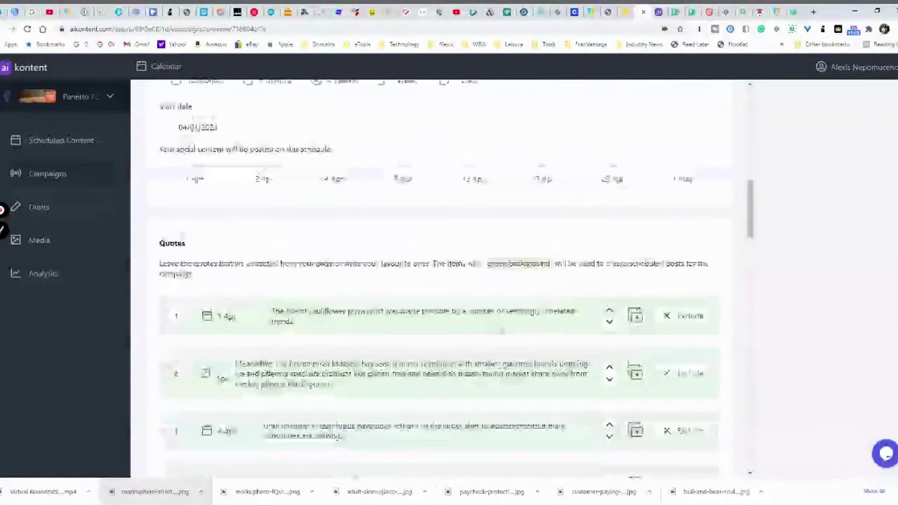
pyautogui.scroll(-3, 502, 331)
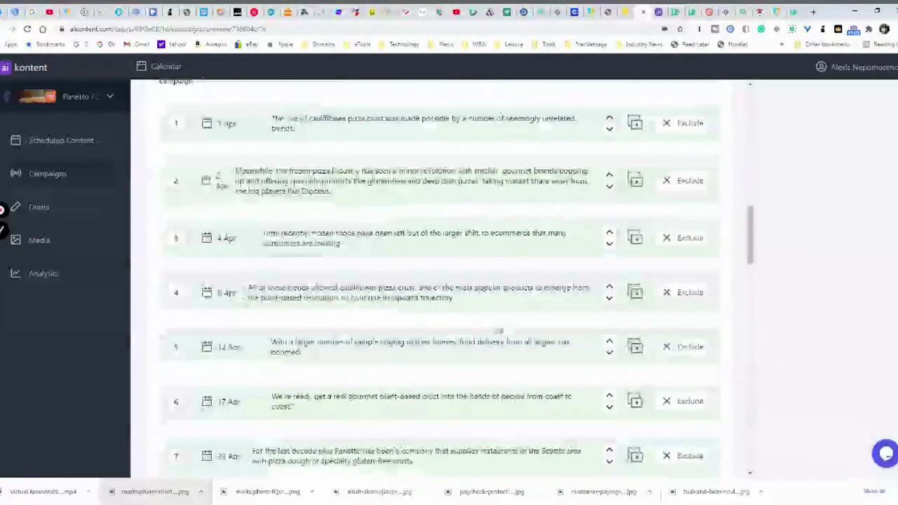
pyautogui.scroll(-3, 501, 331)
pyautogui.scroll(-2, 501, 331)
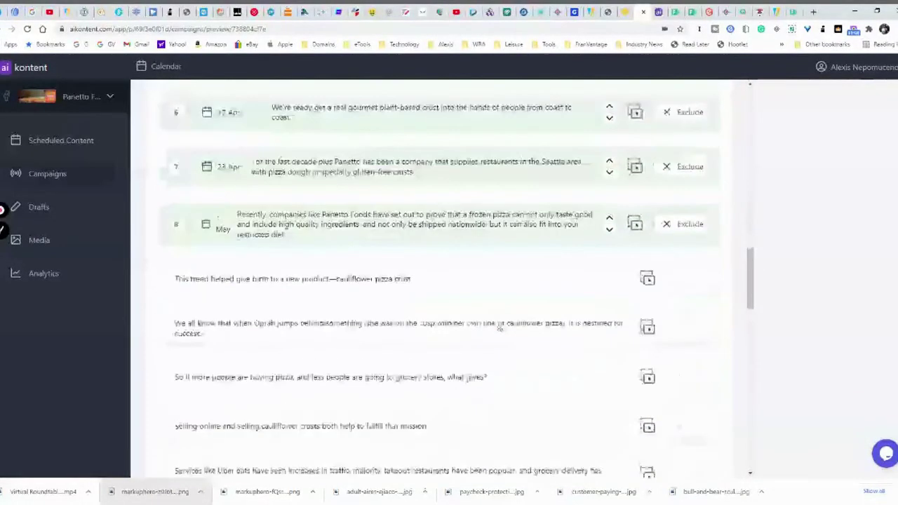
pyautogui.scroll(-2, 501, 330)
pyautogui.scroll(-2, 501, 330)
pyautogui.scroll(-5, 501, 331)
pyautogui.scroll(-3, 501, 331)
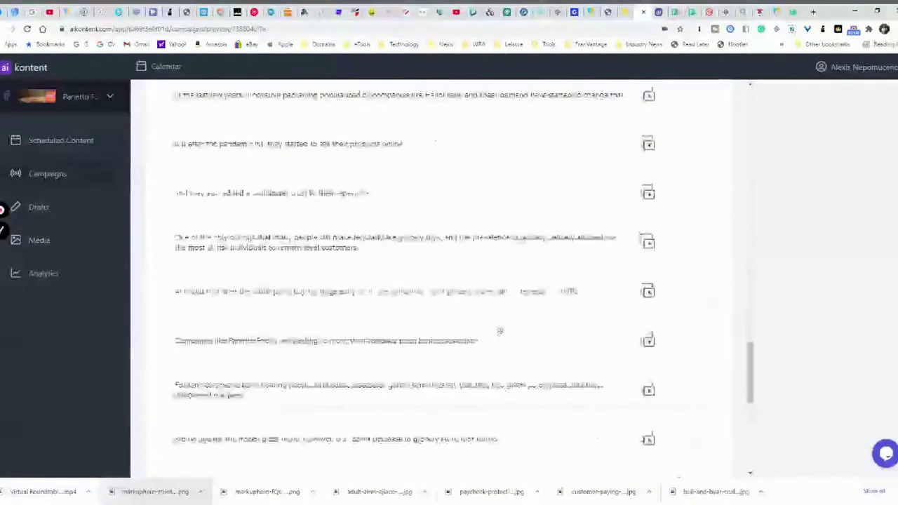
pyautogui.scroll(-3, 501, 330)
pyautogui.scroll(-2, 500, 331)
pyautogui.scroll(-2, 500, 331)
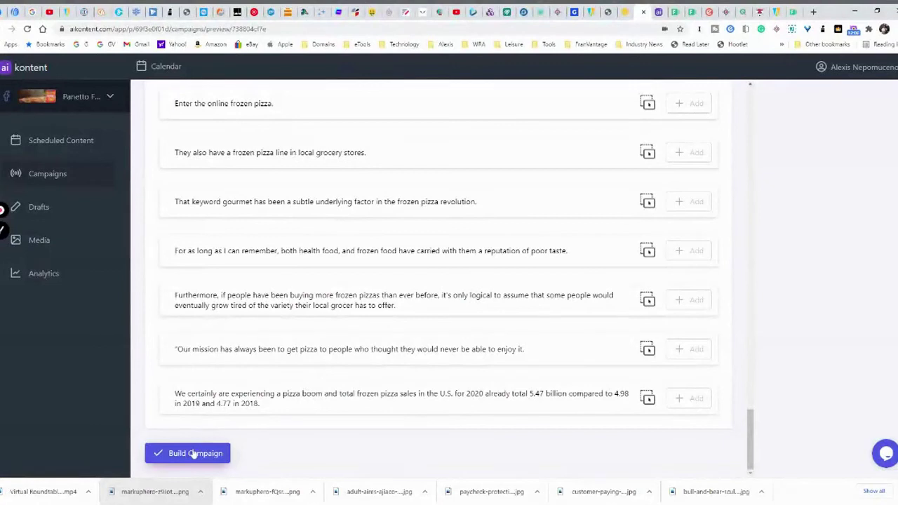
pyautogui.click(194, 453)
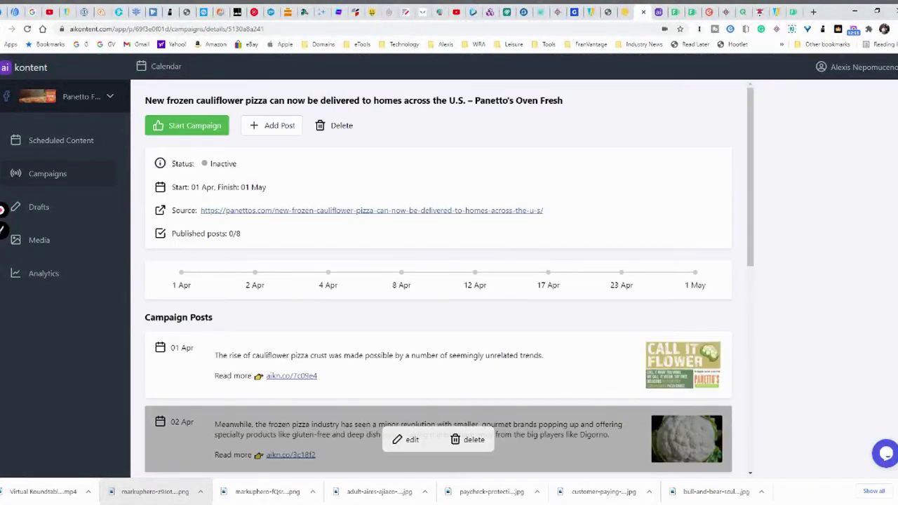
pyautogui.moveTo(438, 364)
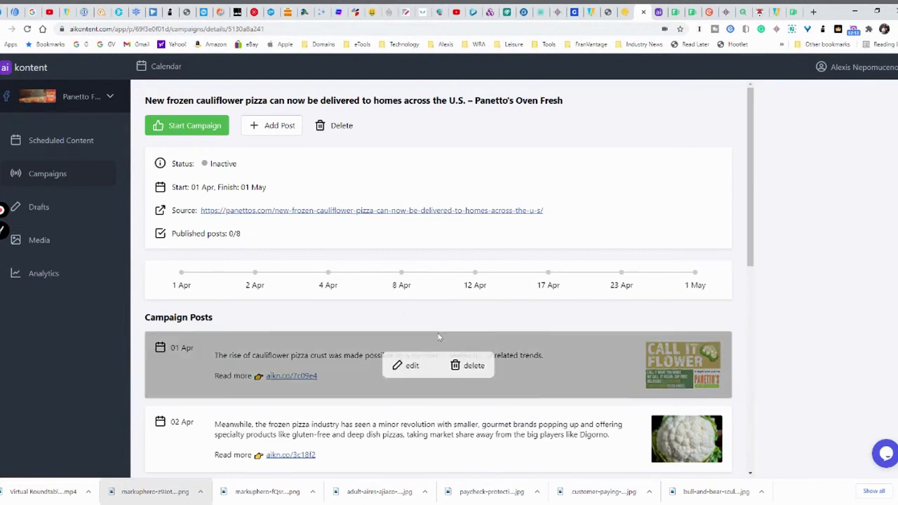
pyautogui.scroll(-1, 590, 363)
pyautogui.scroll(-2, 589, 363)
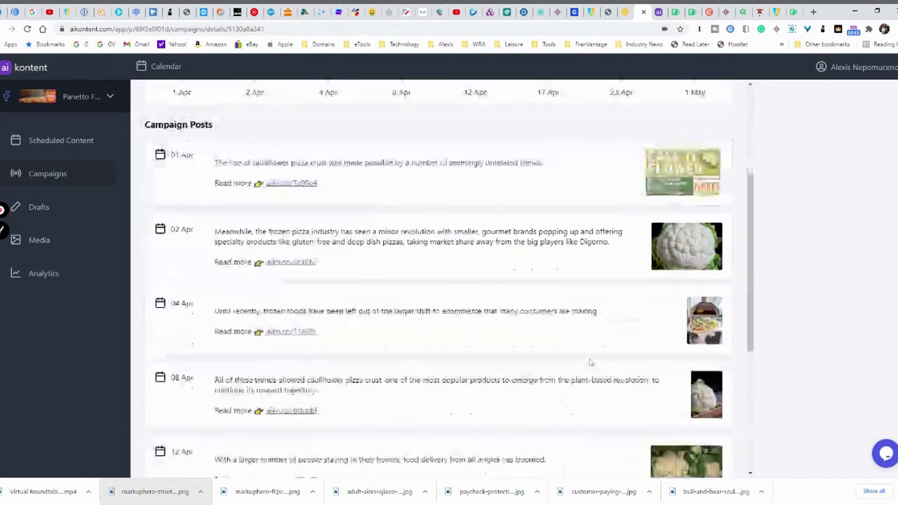
pyautogui.scroll(-2, 590, 363)
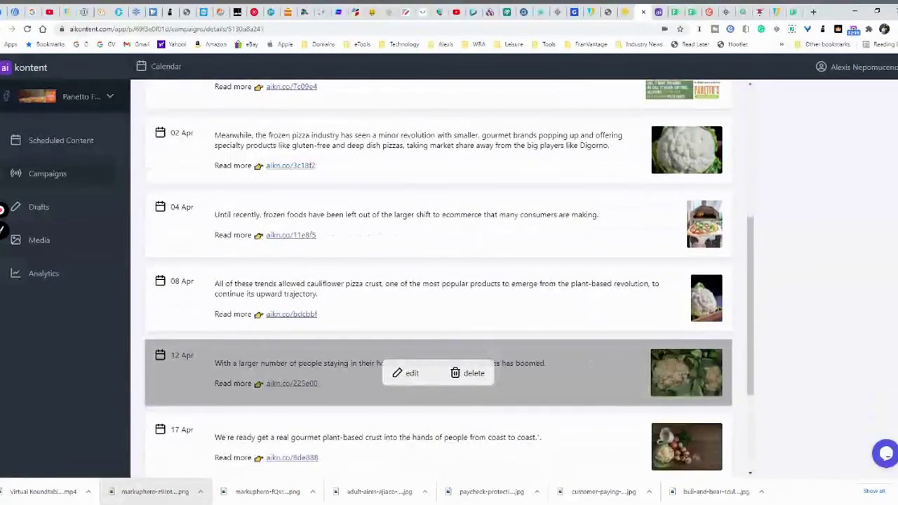
pyautogui.scroll(-2, 590, 363)
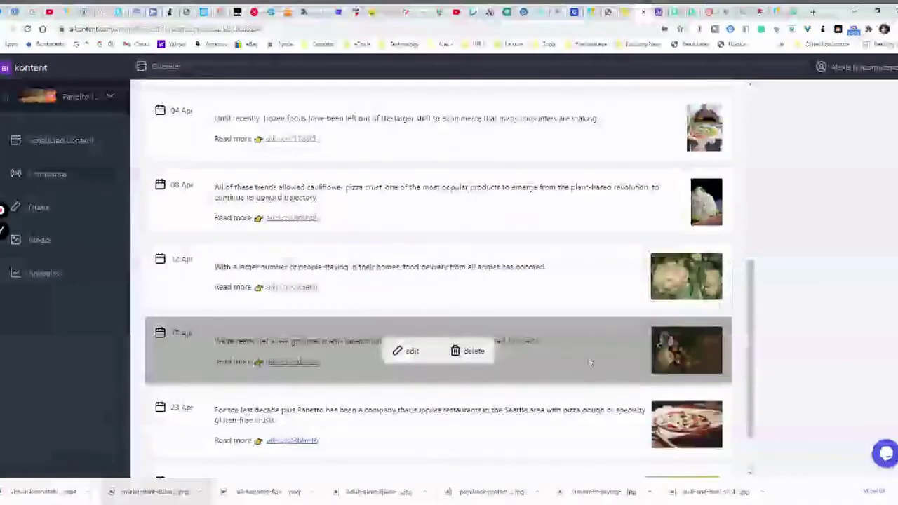
pyautogui.scroll(-2, 590, 363)
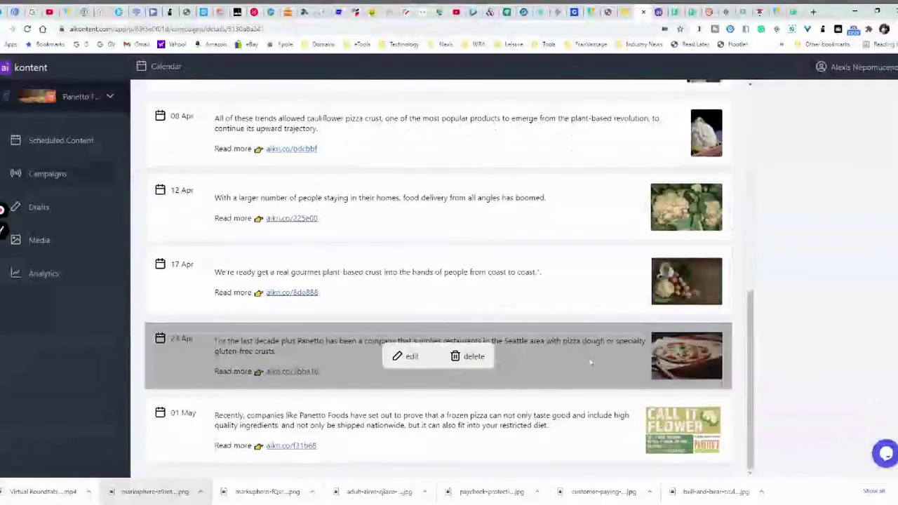
pyautogui.scroll(1, 590, 362)
pyautogui.scroll(1, 590, 362)
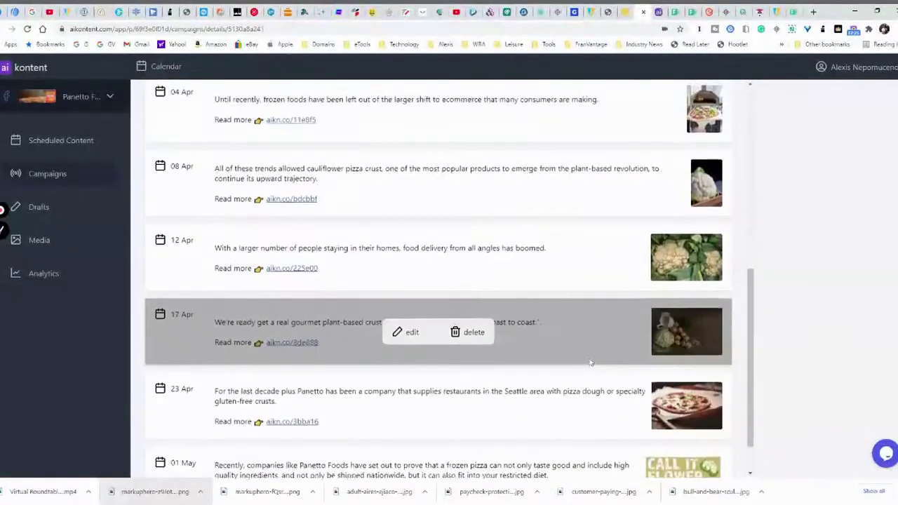
pyautogui.scroll(3, 590, 363)
pyautogui.scroll(2, 590, 363)
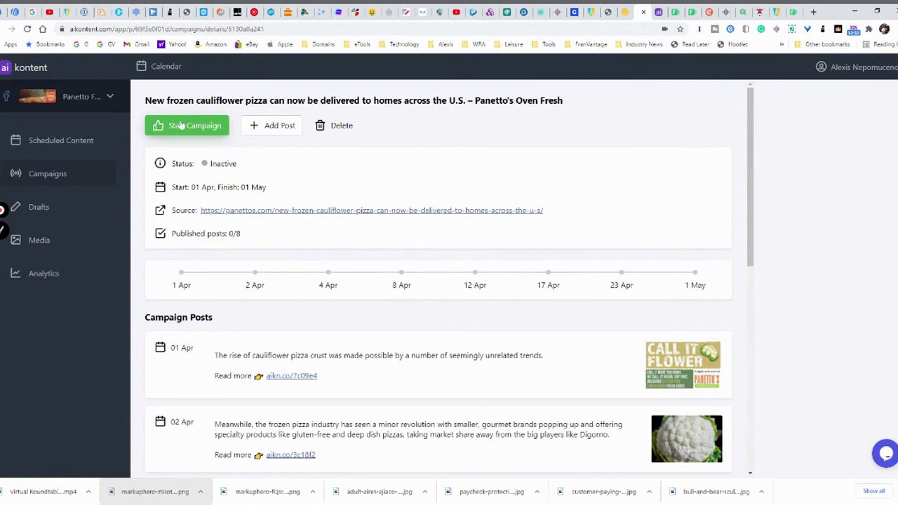
# Start the cauliflower pizza campaign so its status becomes Running.
pyautogui.click(181, 125)
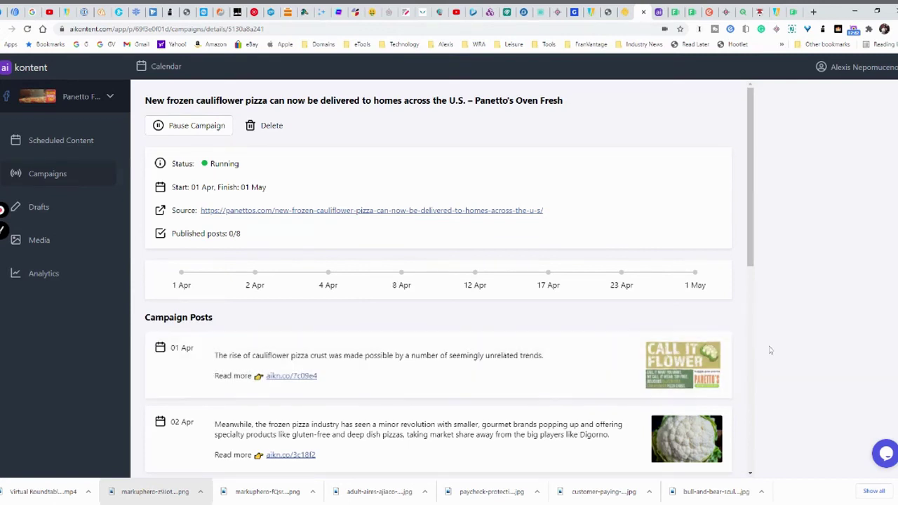
pyautogui.scroll(-4, 755, 278)
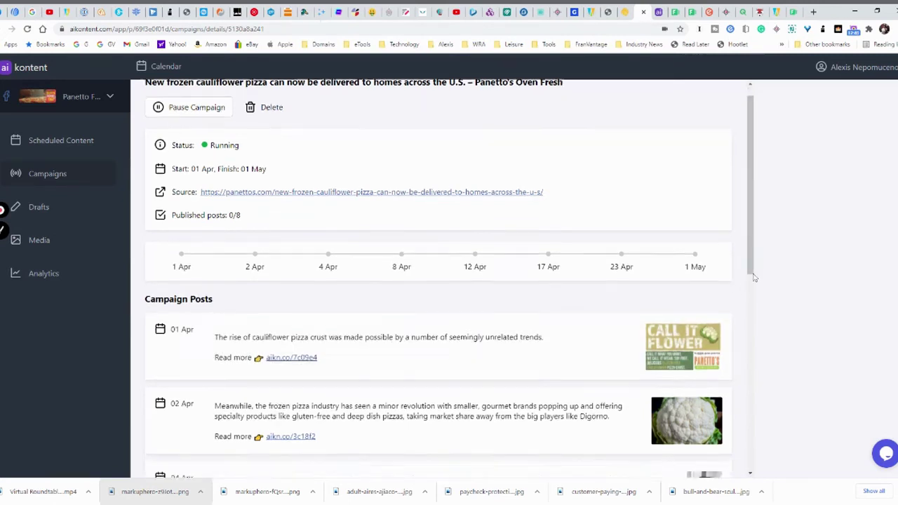
pyautogui.scroll(-2, 754, 278)
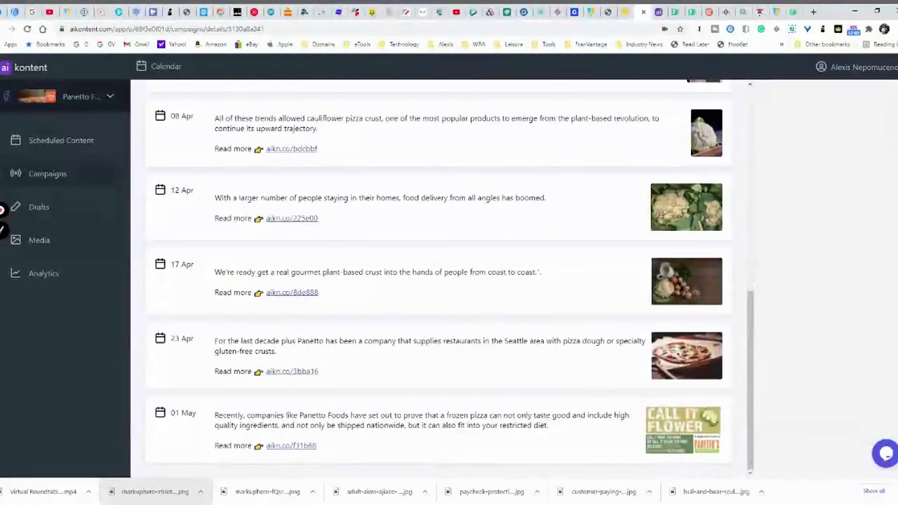
# Scroll through the campaign's eight posts down to the final 1 May post.
pyautogui.scroll(1, 754, 278)
pyautogui.scroll(1, 755, 277)
pyautogui.scroll(2, 754, 278)
pyautogui.scroll(1, 754, 278)
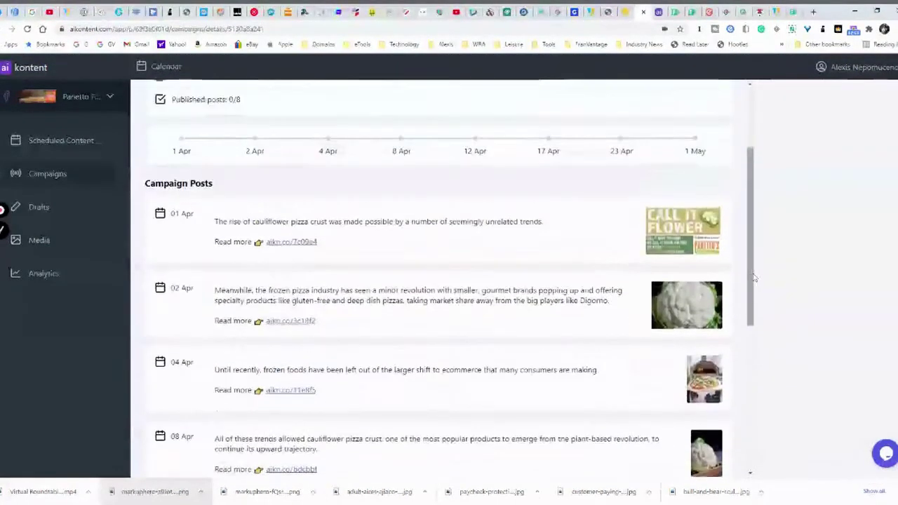
pyautogui.scroll(2, 754, 278)
pyautogui.scroll(-3, 755, 278)
pyautogui.scroll(-2, 754, 278)
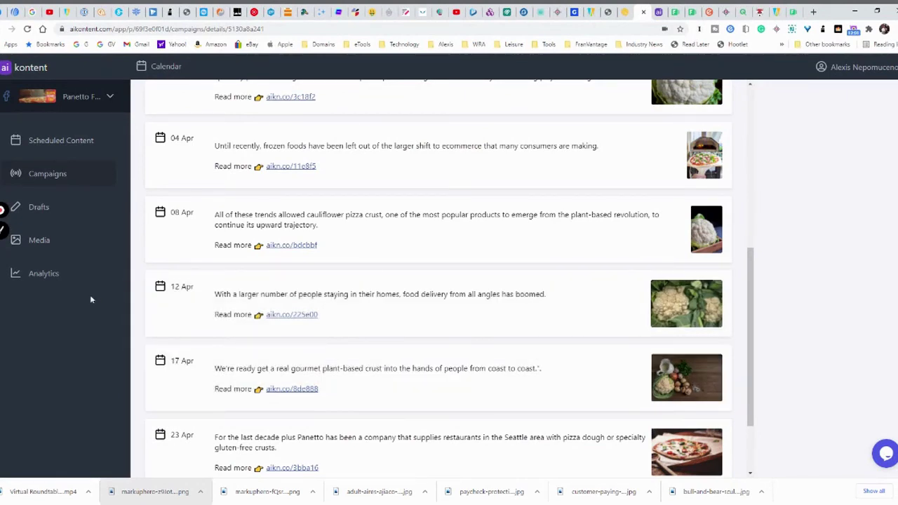
pyautogui.moveTo(436, 369)
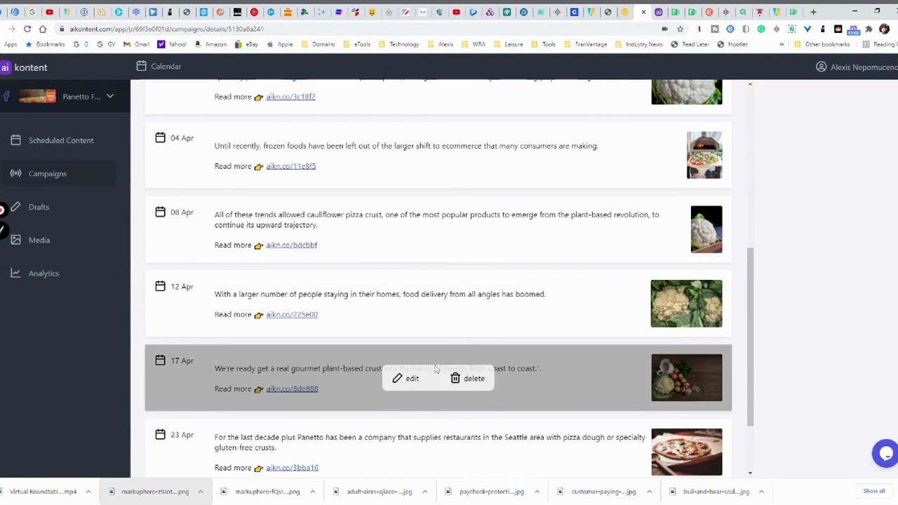
pyautogui.scroll(4, 443, 368)
pyautogui.scroll(2, 438, 368)
pyautogui.scroll(-2, 436, 369)
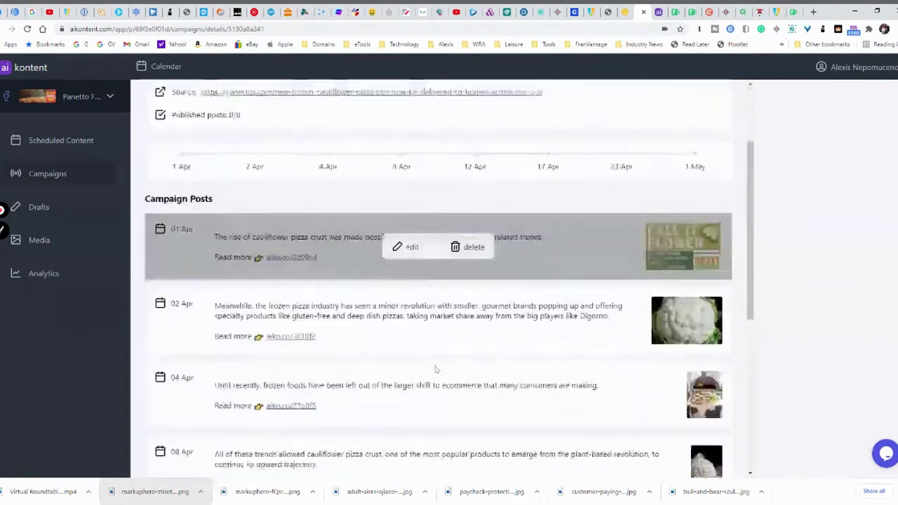
pyautogui.scroll(-5, 436, 369)
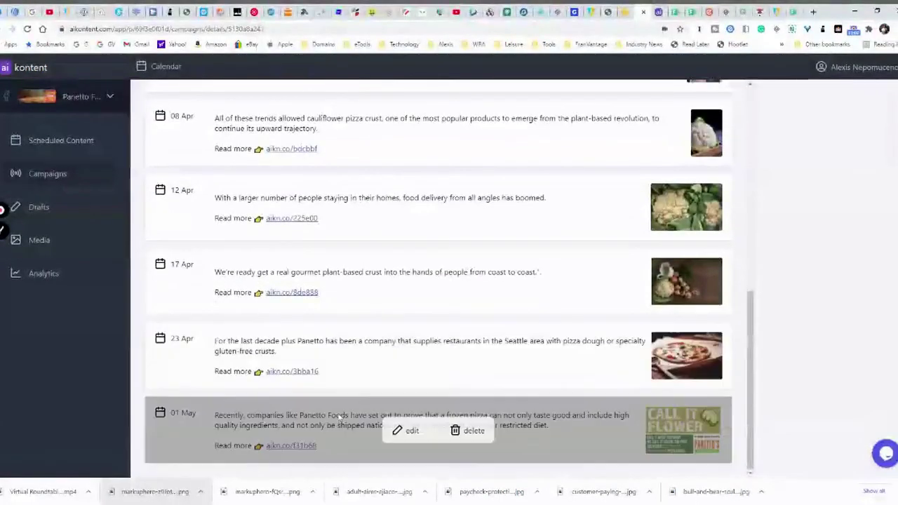
# Open the Scheduled Content calendar and view April 2021's 09:06 campaign posts, then March.
pyautogui.click(60, 146)
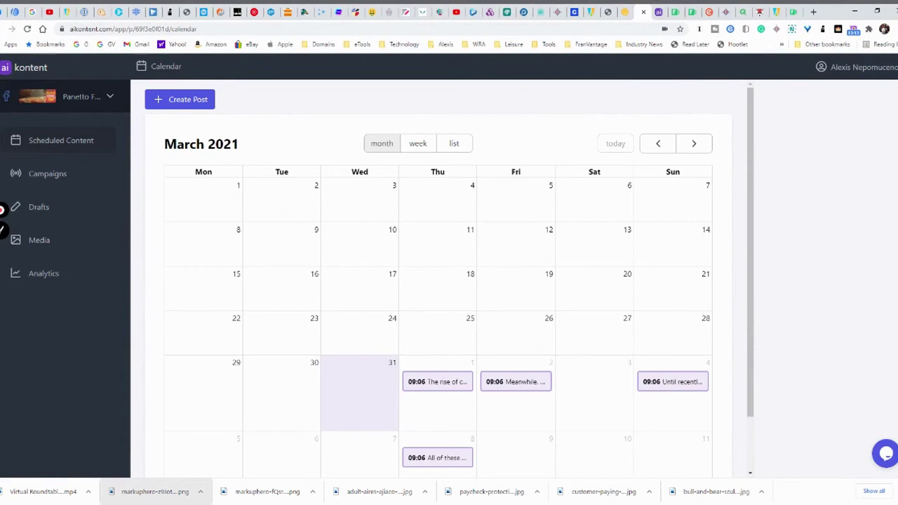
pyautogui.scroll(-2, 489, 312)
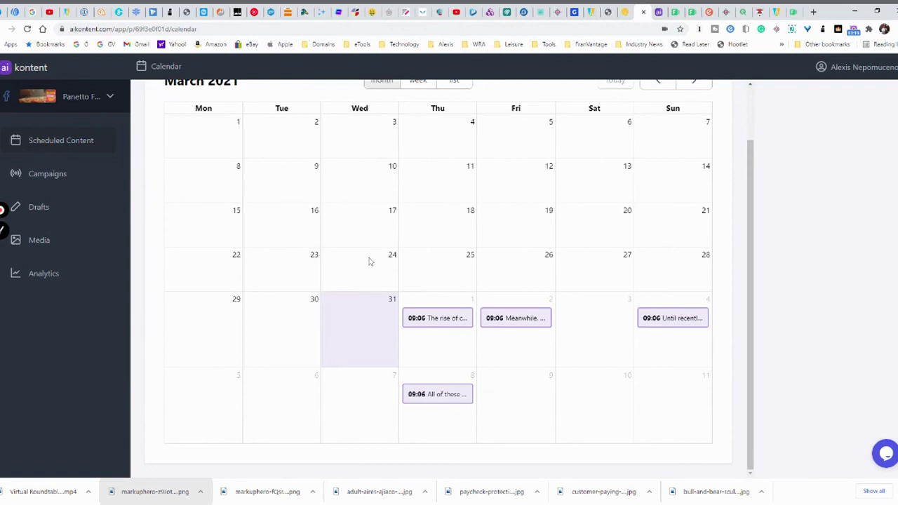
pyautogui.scroll(1, 369, 262)
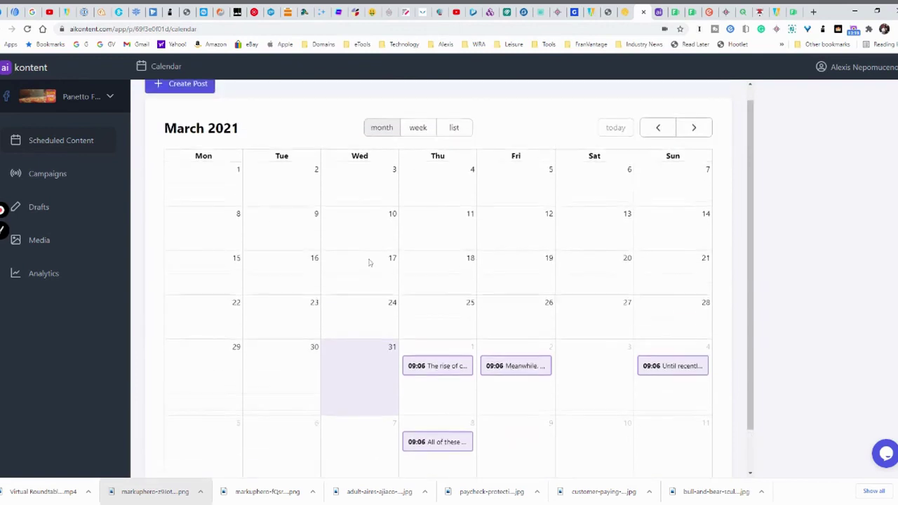
pyautogui.click(694, 130)
pyautogui.moveTo(512, 254)
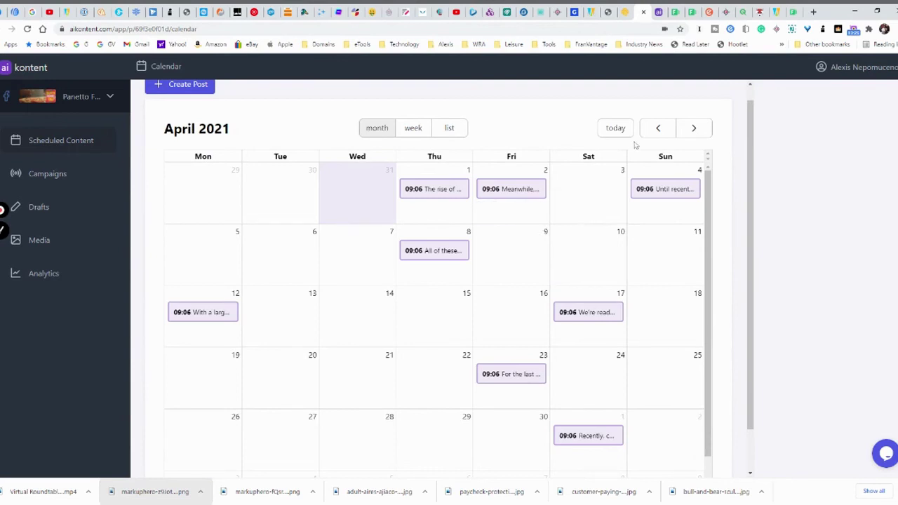
pyautogui.scroll(-1, 601, 259)
pyautogui.scroll(1, 600, 257)
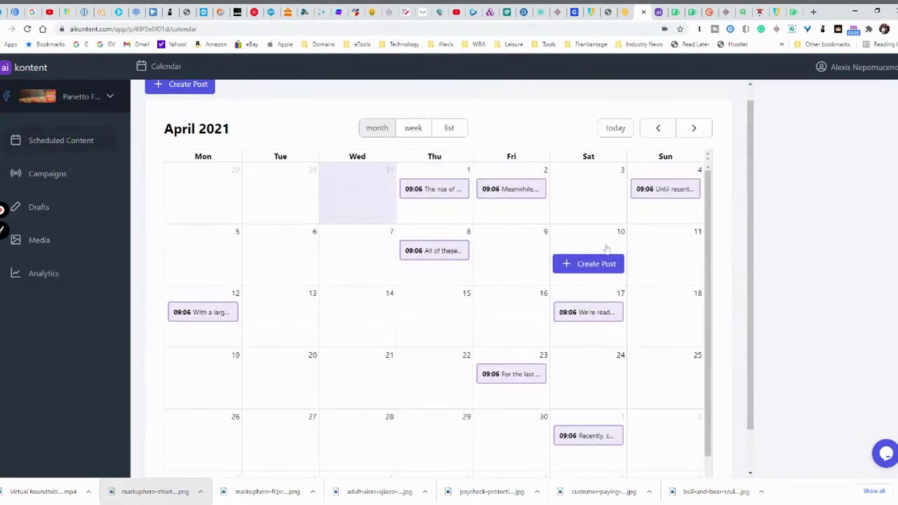
pyautogui.click(658, 130)
pyautogui.scroll(-2, 541, 306)
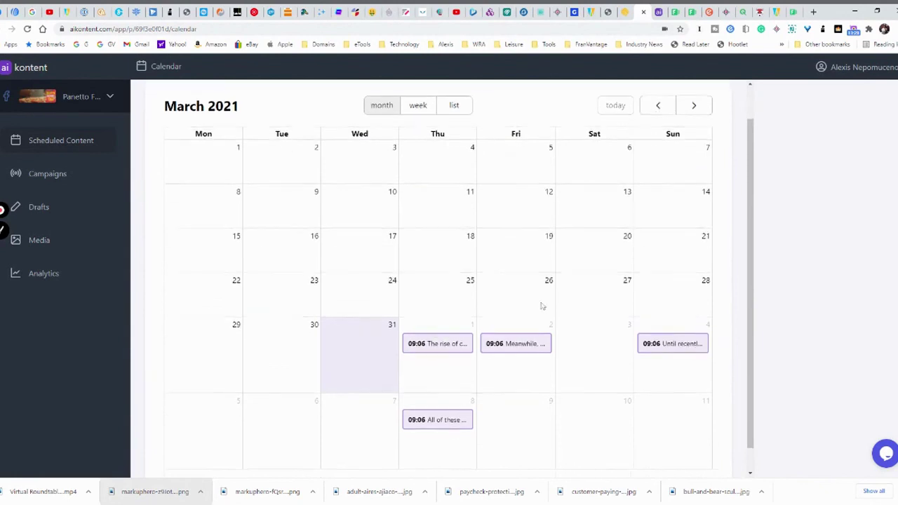
pyautogui.moveTo(437, 404)
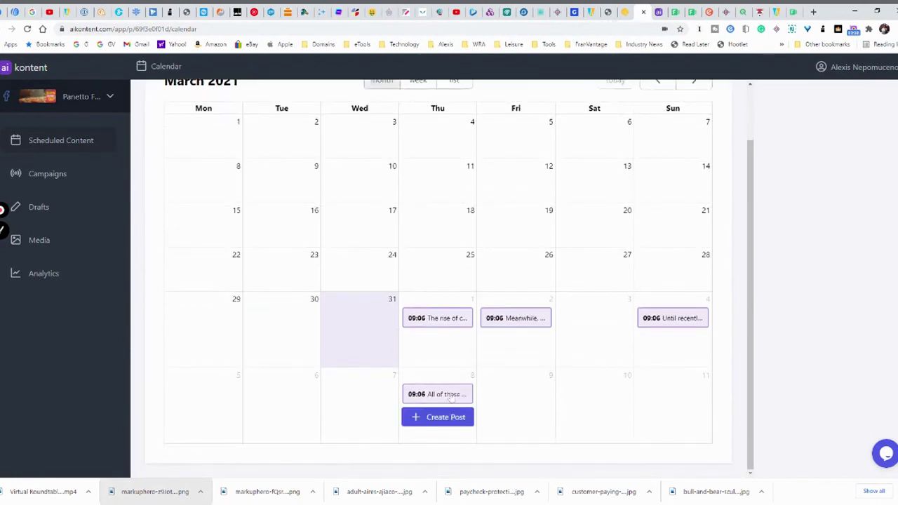
pyautogui.click(449, 394)
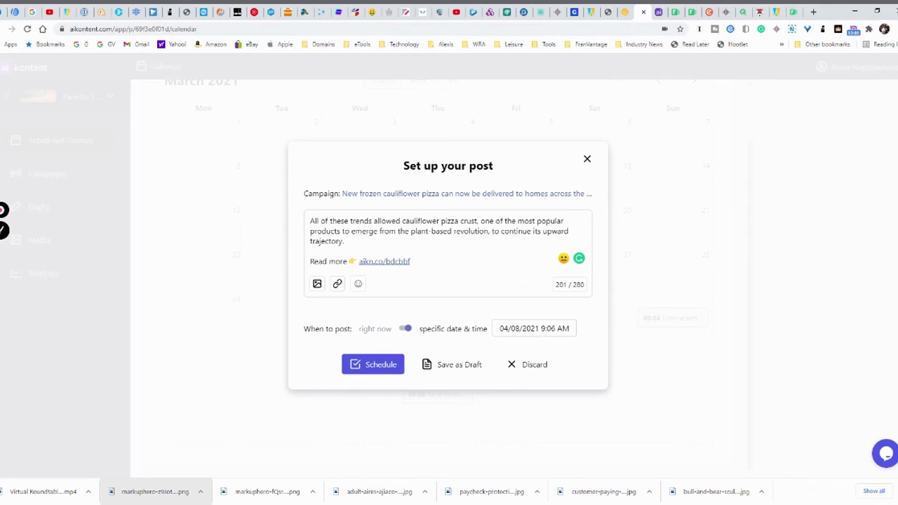
pyautogui.click(587, 160)
pyautogui.moveTo(516, 407)
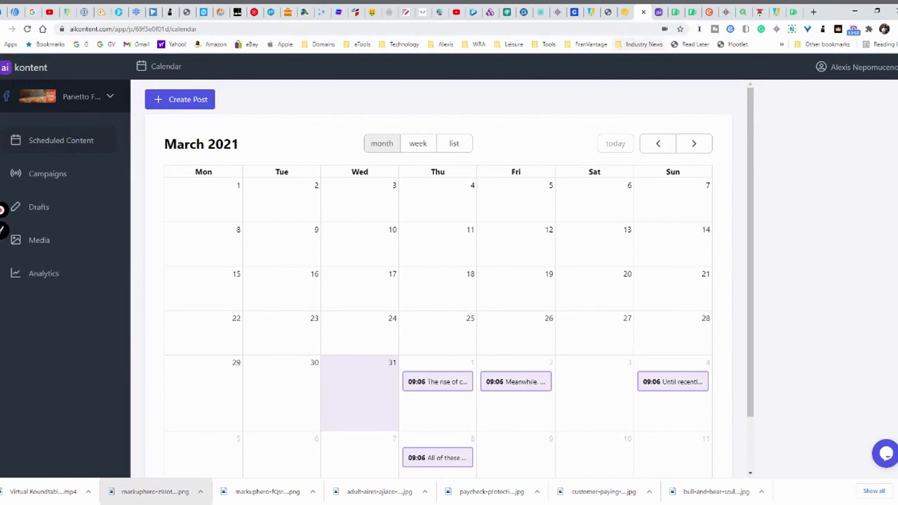
# Close the calendar tab and browse down the aikontent homepage's feature sections.
pyautogui.click(644, 12)
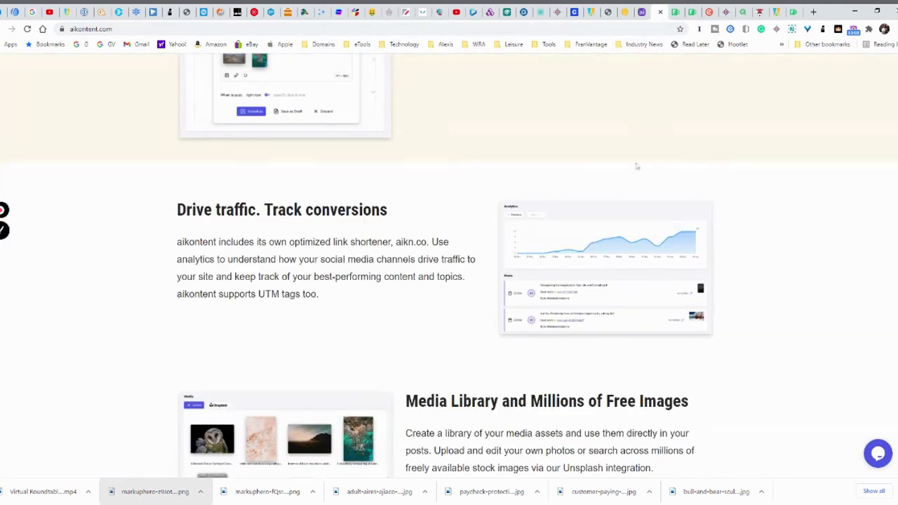
pyautogui.scroll(-2, 649, 255)
pyautogui.scroll(-2, 649, 256)
pyautogui.scroll(-2, 649, 256)
pyautogui.scroll(-2, 649, 255)
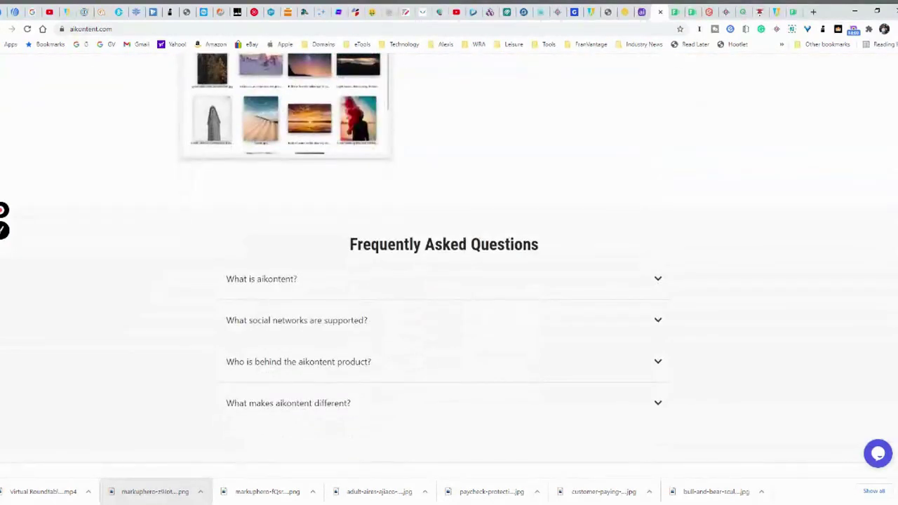
# Return to the top of the homepage, showing the 'Automate Marketing & Boost Engagement' headline.
pyautogui.scroll(2, 648, 256)
pyautogui.scroll(3, 648, 255)
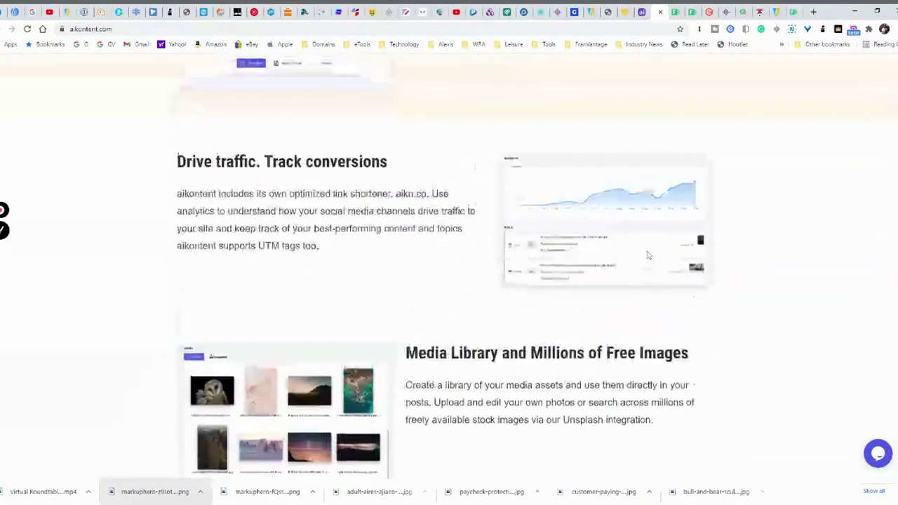
pyautogui.scroll(2, 649, 256)
pyautogui.scroll(3, 649, 256)
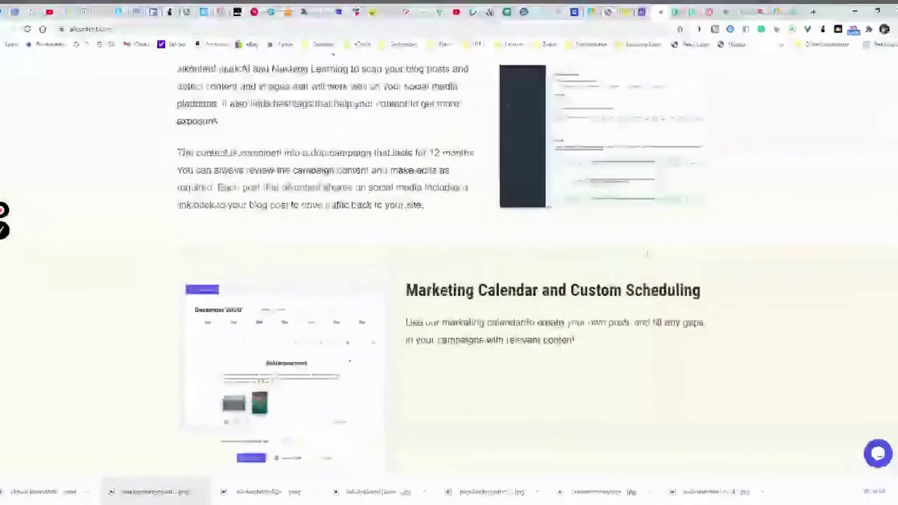
pyautogui.scroll(3, 648, 256)
pyautogui.scroll(2, 649, 256)
pyautogui.scroll(3, 648, 256)
pyautogui.scroll(3, 648, 256)
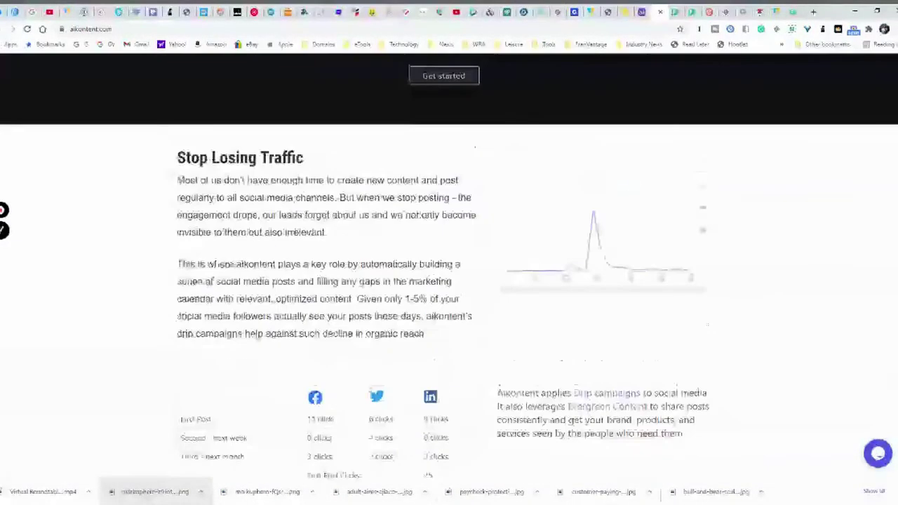
pyautogui.scroll(3, 649, 256)
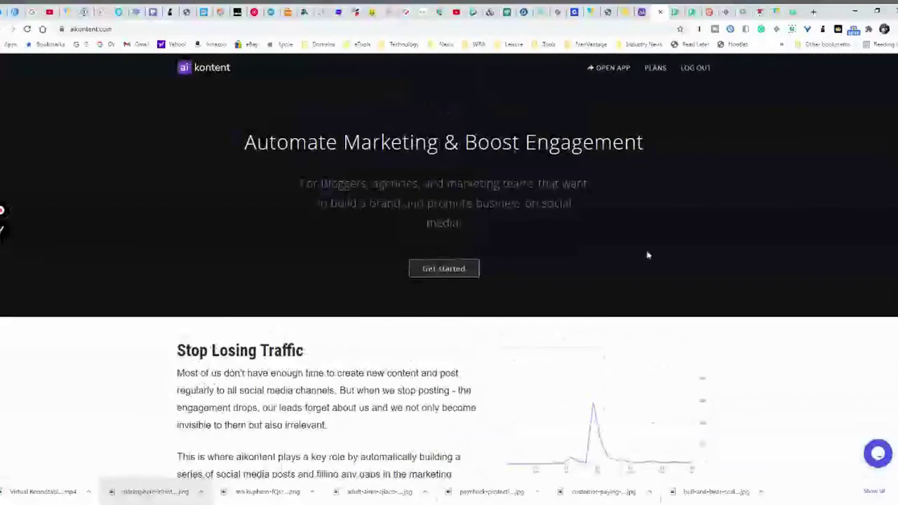